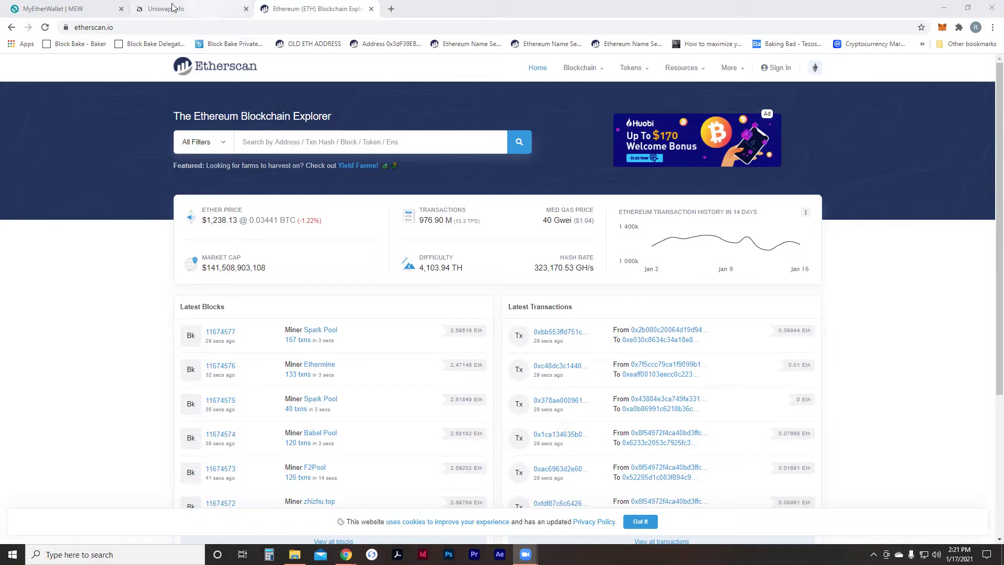
Open Etherscan's Gas Tracker from the 40 Gwei median gas price on the home page
click(118, 25)
click(119, 24)
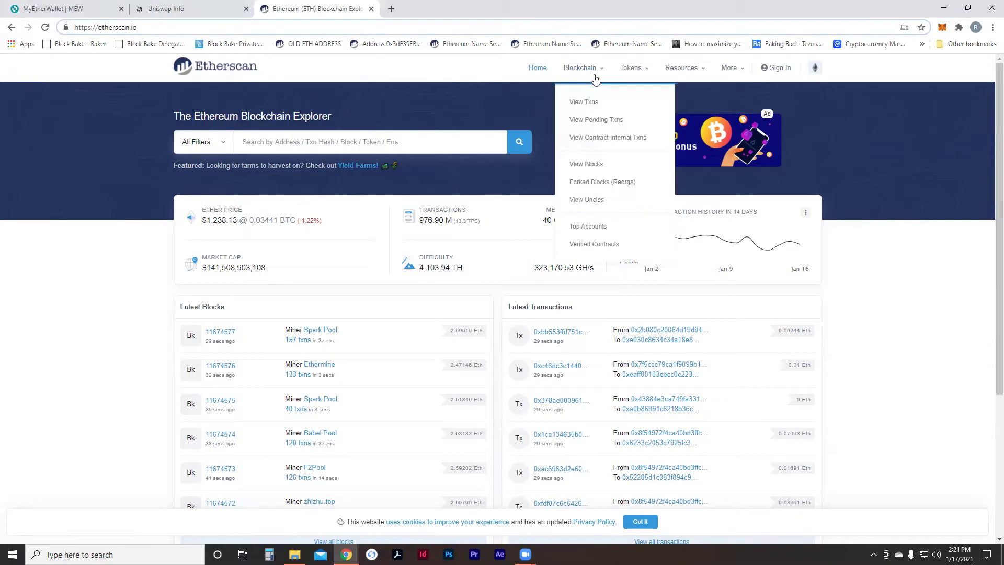
click(287, 144)
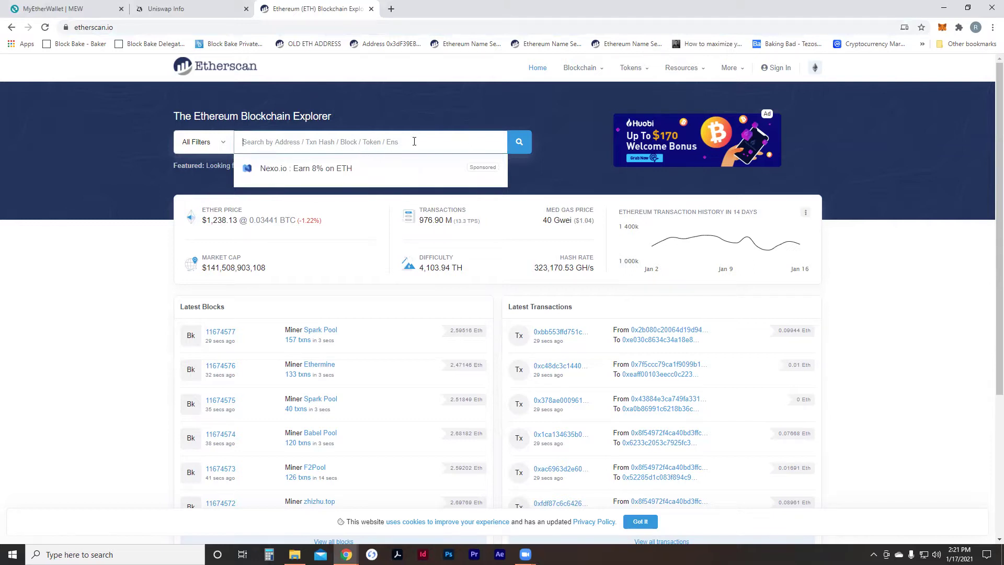
click(97, 255)
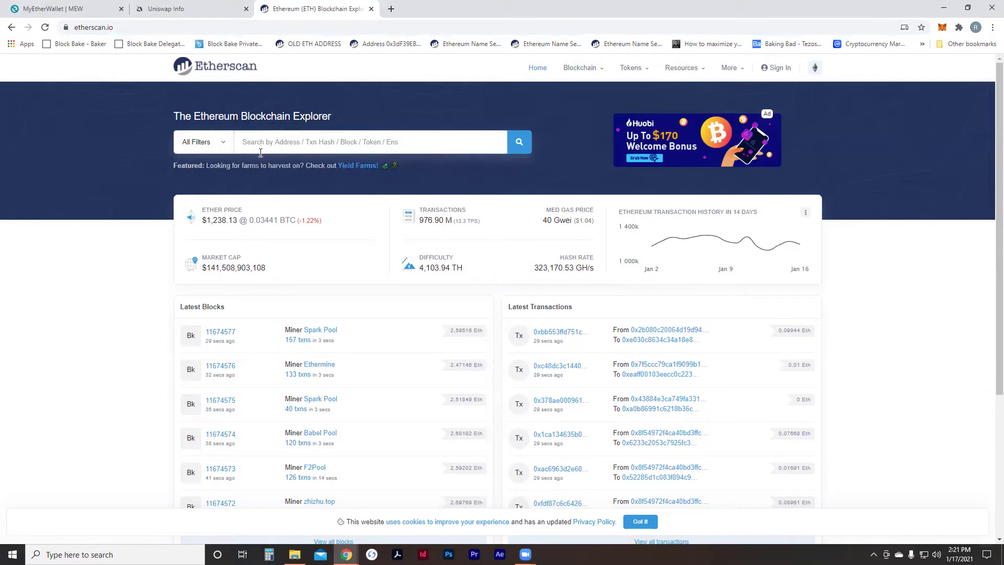
click(132, 31)
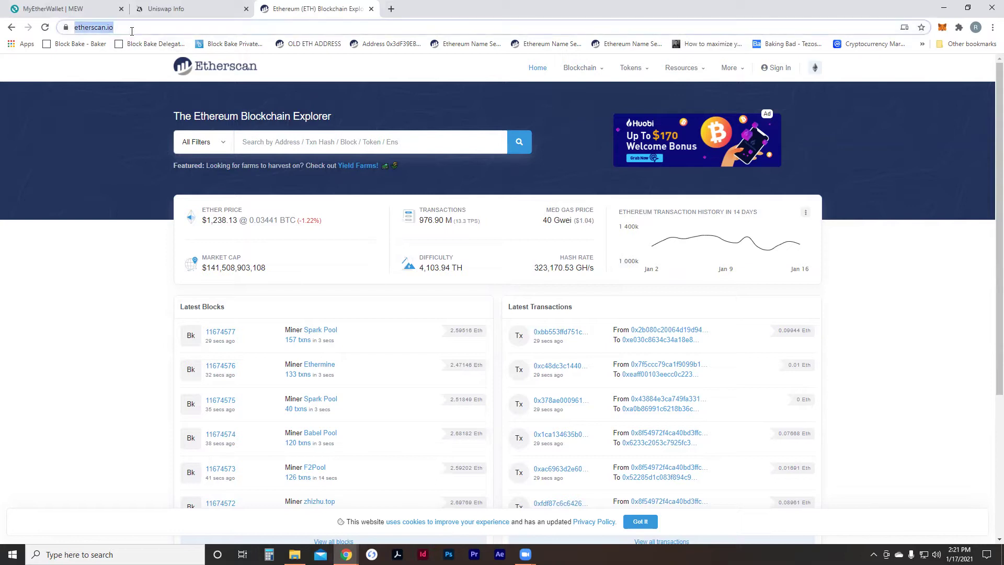
mouse_move(571, 69)
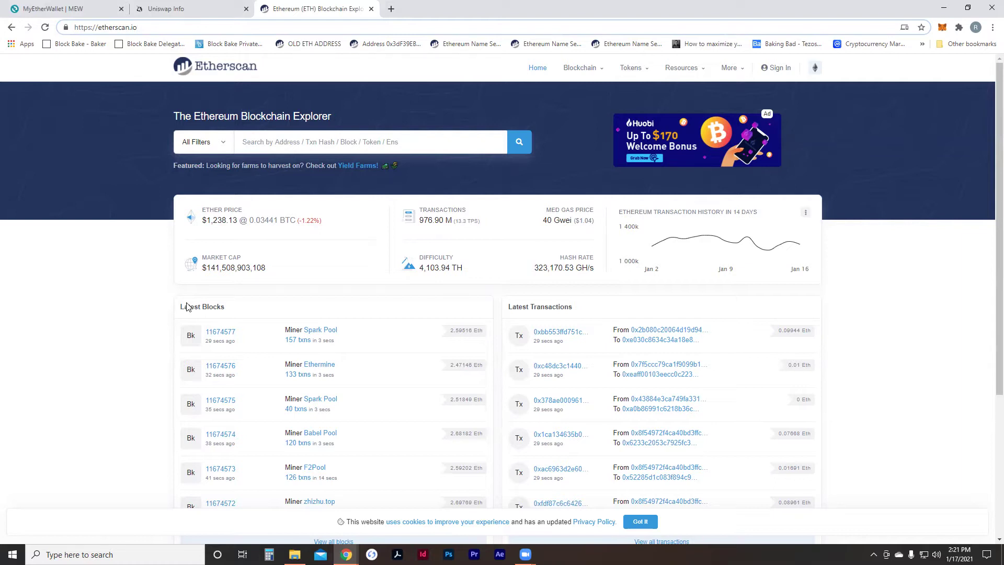
click(564, 224)
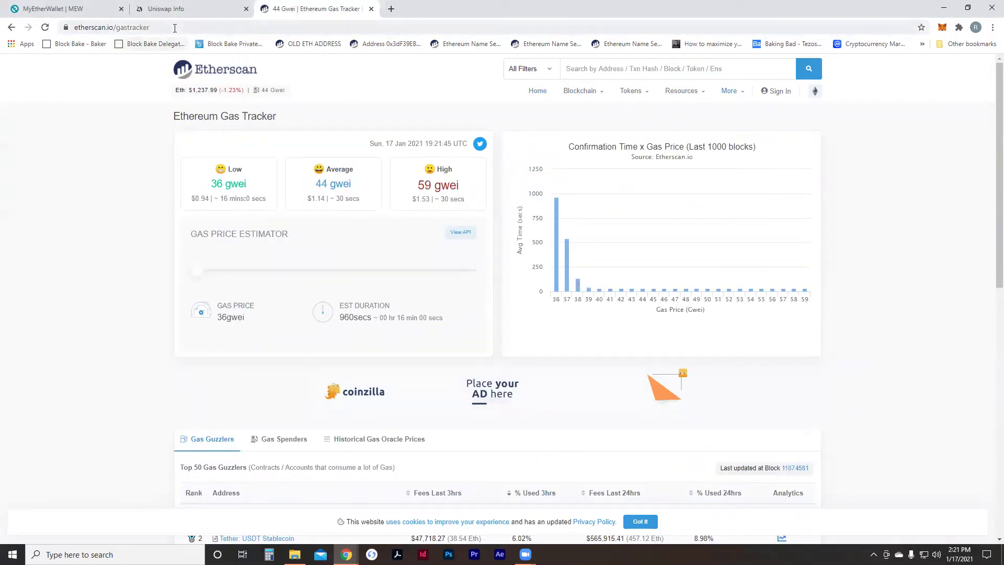
click(102, 27)
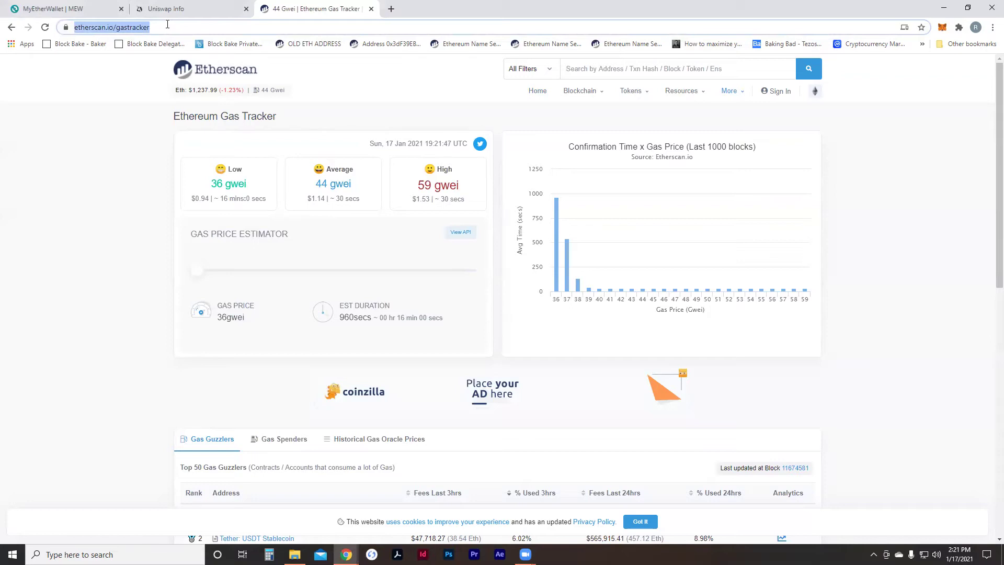
click(46, 252)
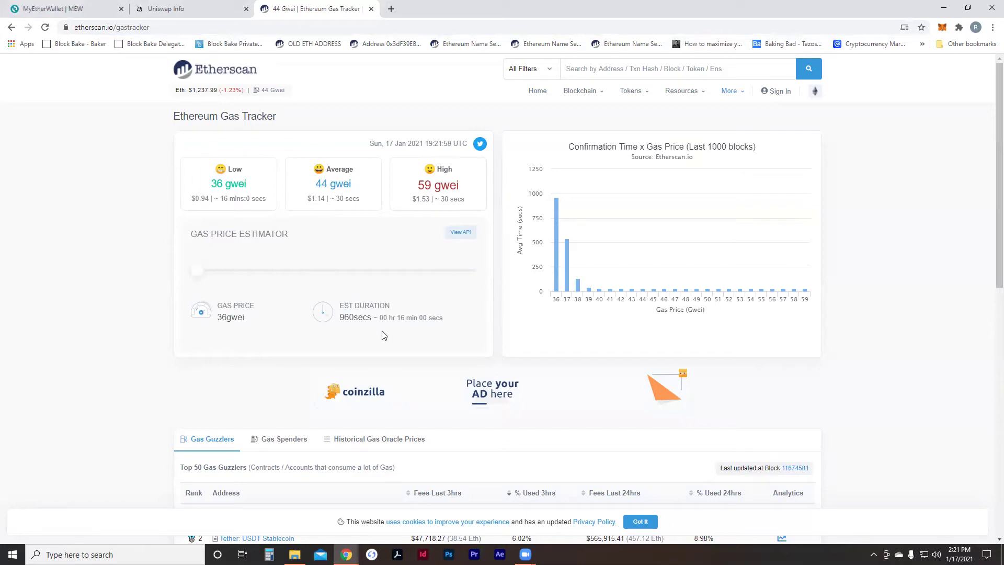
scroll(150, 311, down, 2)
scroll(153, 313, up, 2)
drag(205, 199, 208, 199)
click(208, 198)
Switch to the MyEtherWallet | MEW tab and look over its home page
click(85, 10)
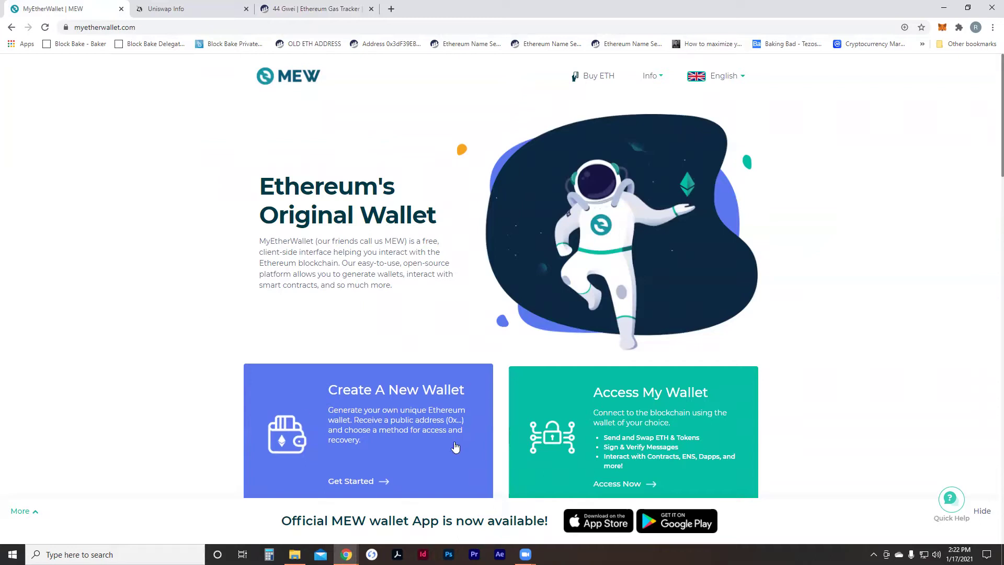
scroll(651, 365, down, 3)
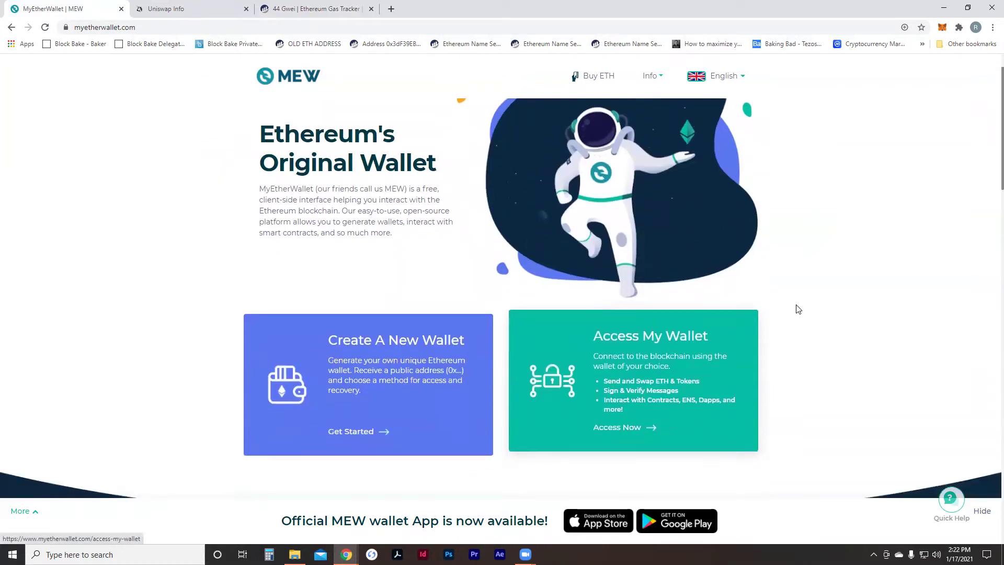
scroll(651, 365, up, 3)
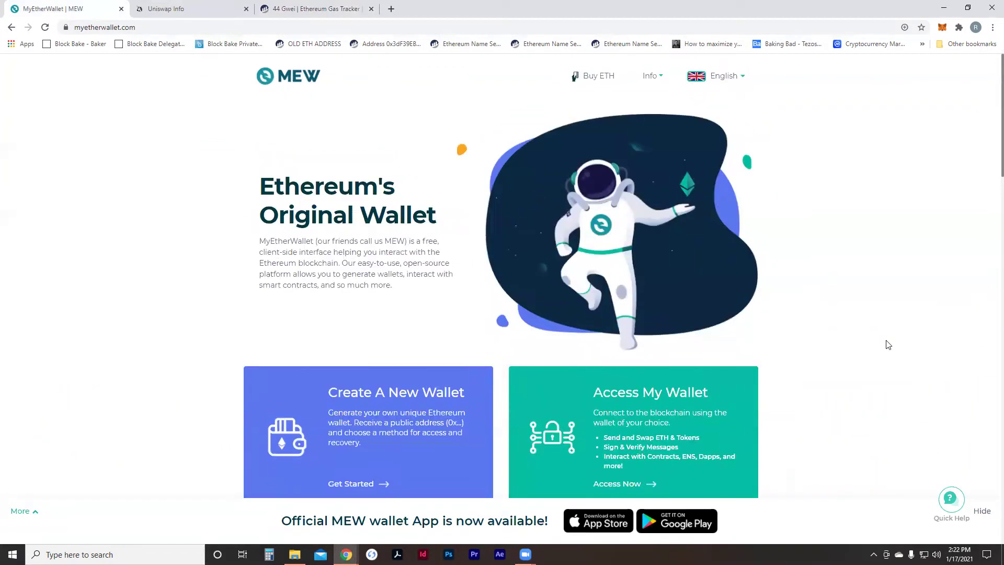
click(164, 26)
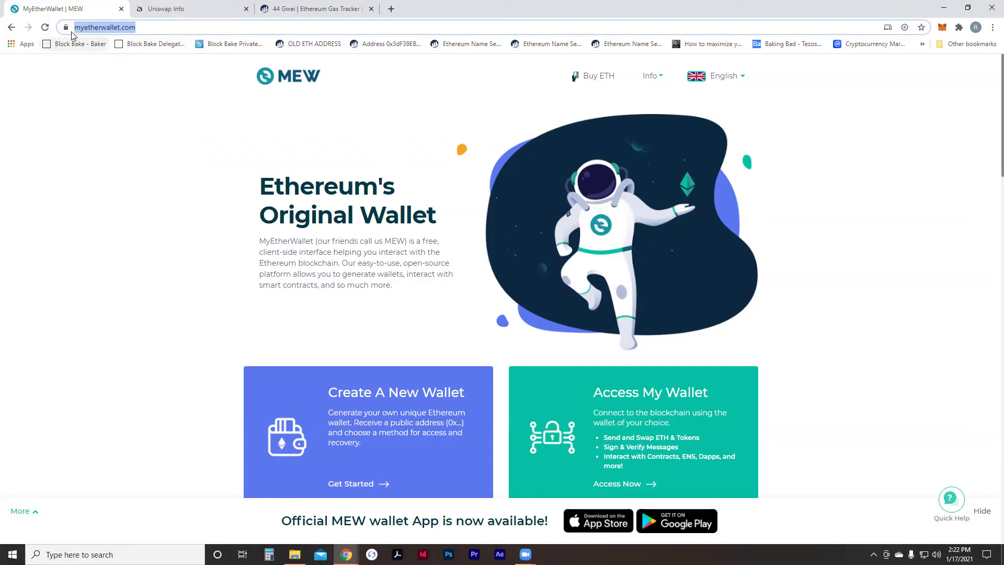
click(186, 181)
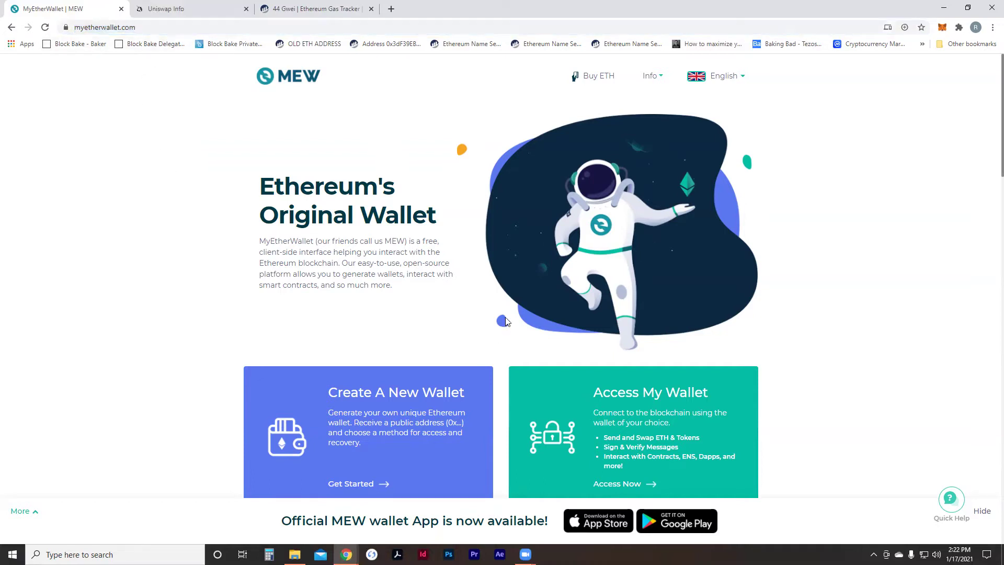
Choose MEW CX under Access My Wallet and accept the terms
click(619, 417)
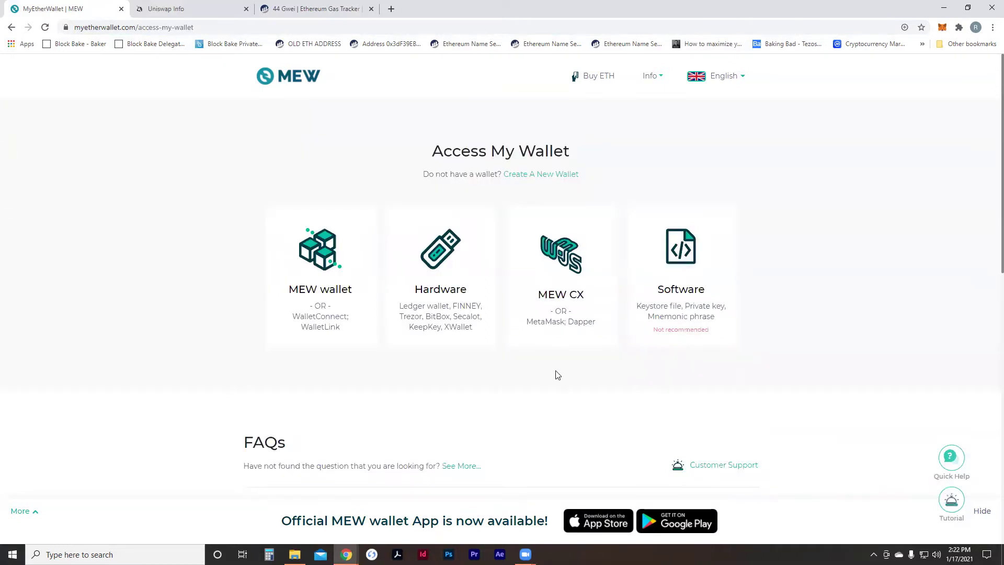
click(561, 271)
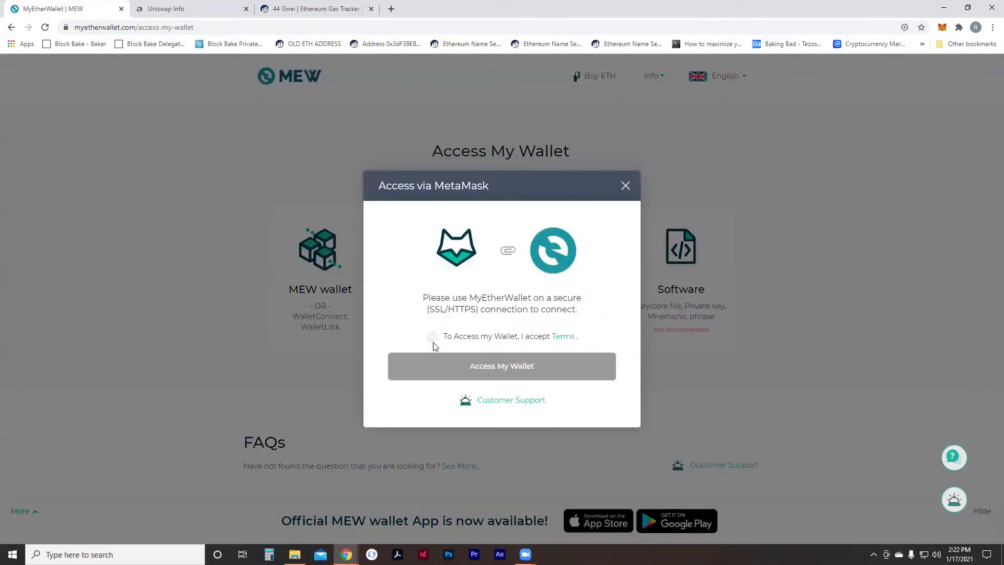
click(432, 337)
click(491, 367)
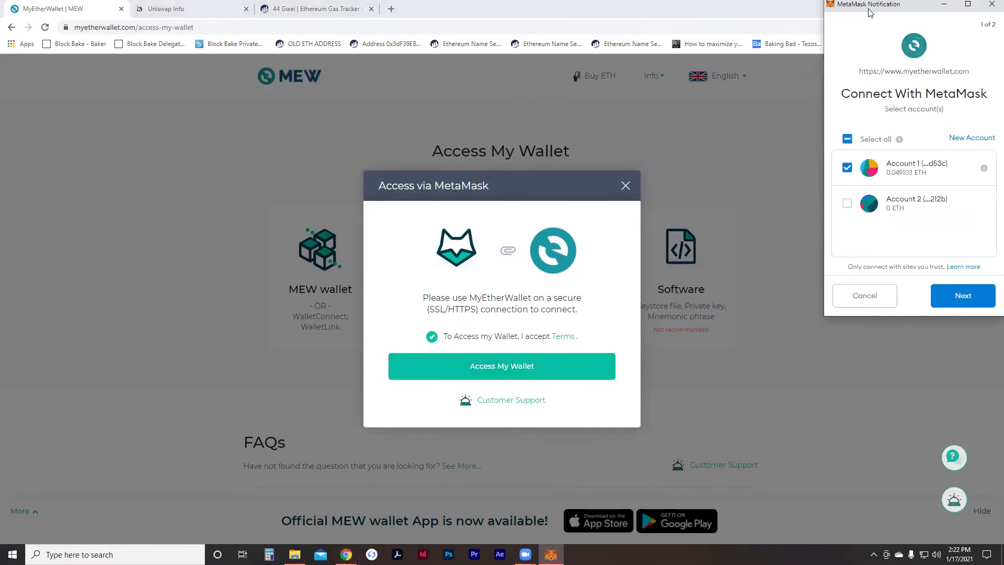
Connect Account 1 to MyEtherWallet in the MetaMask window
drag(870, 13, 695, 124)
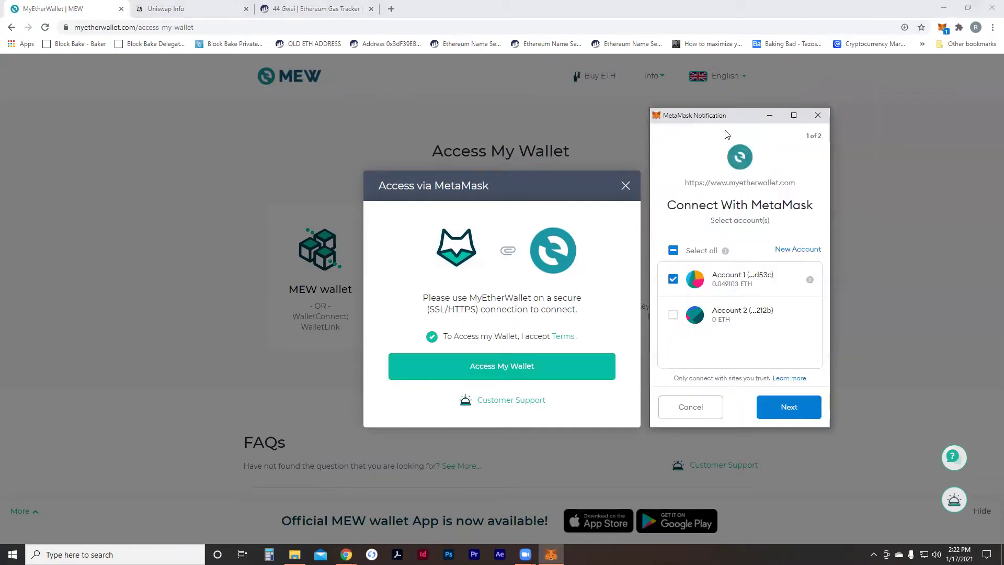
click(794, 408)
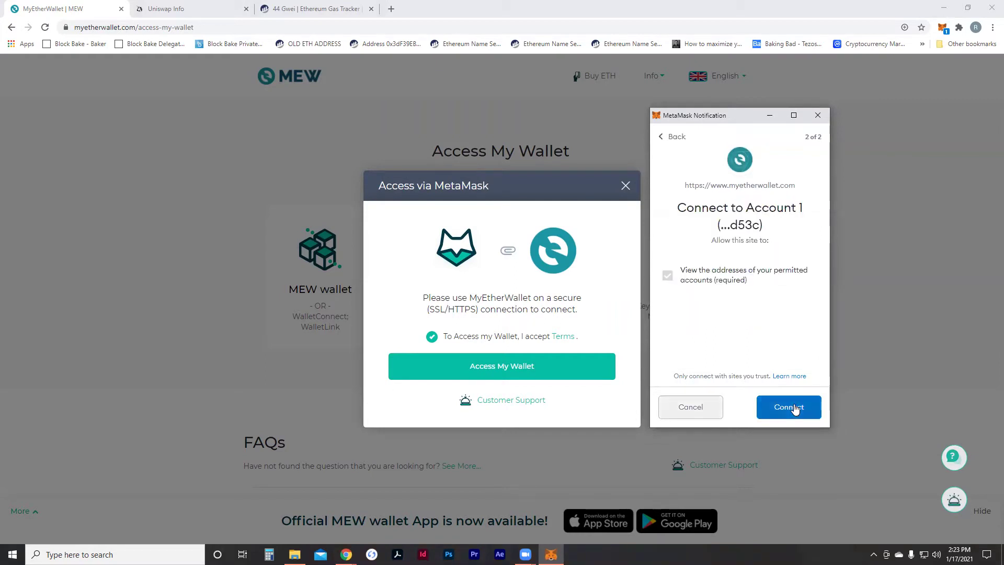
click(794, 408)
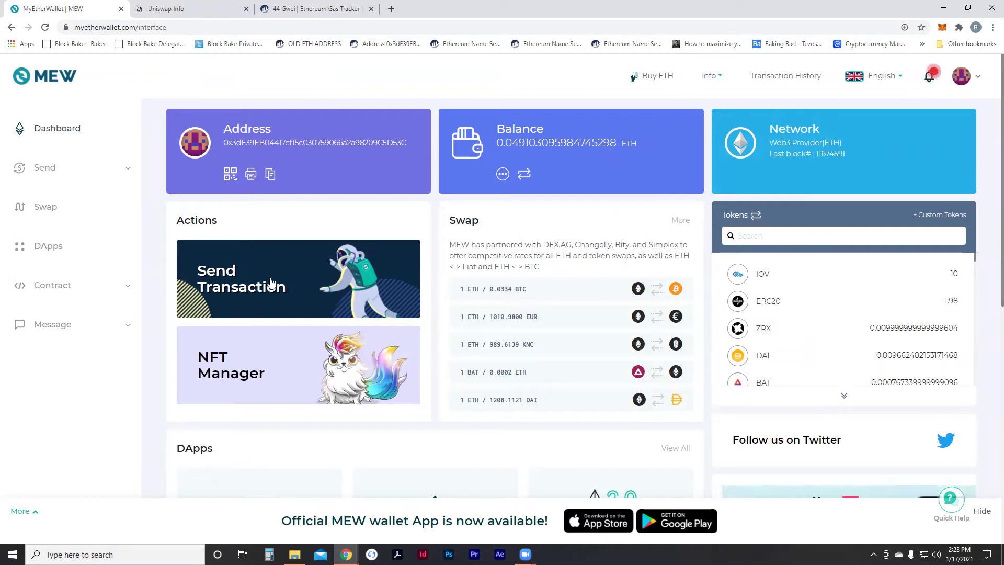
scroll(158, 322, down, 3)
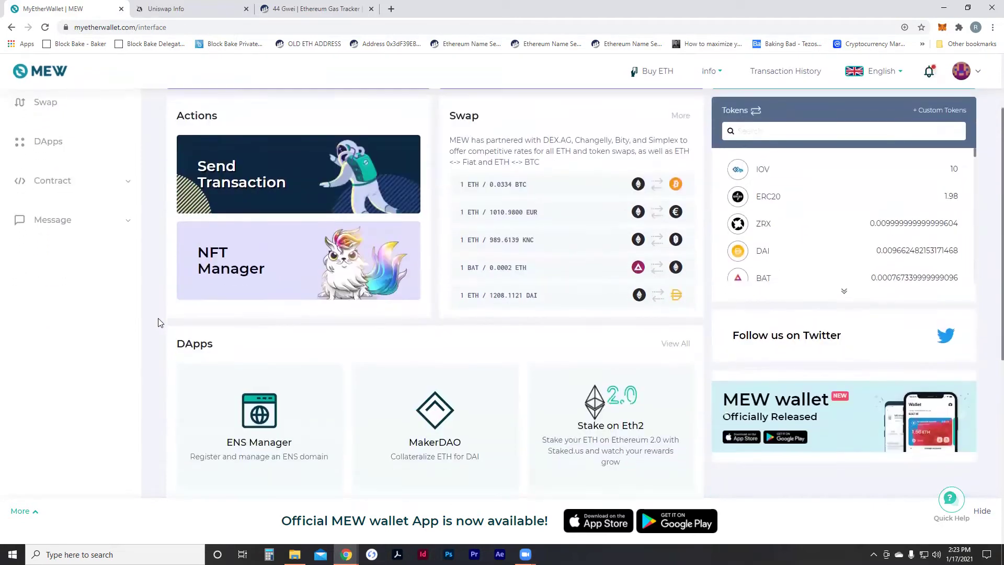
scroll(160, 322, up, 3)
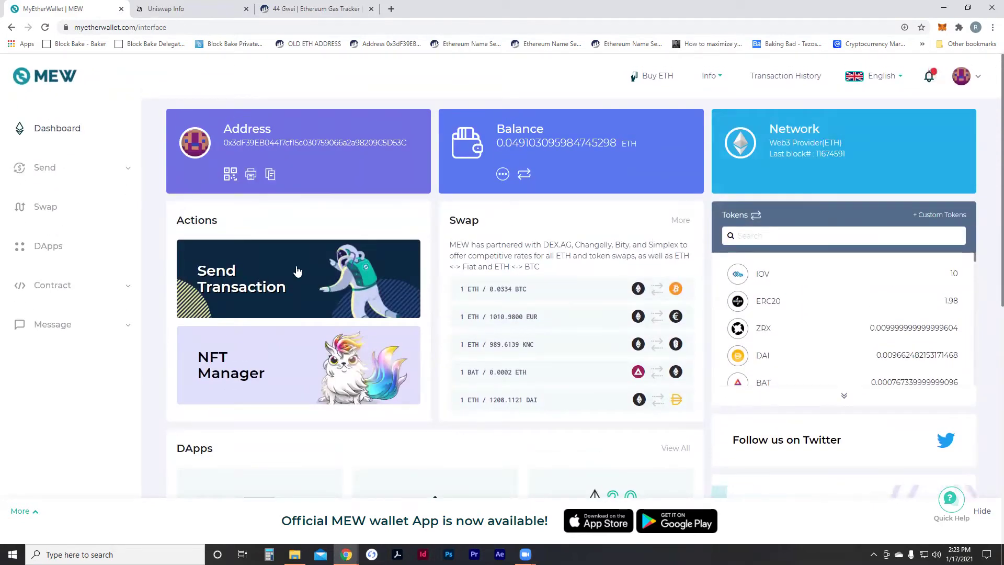
click(312, 386)
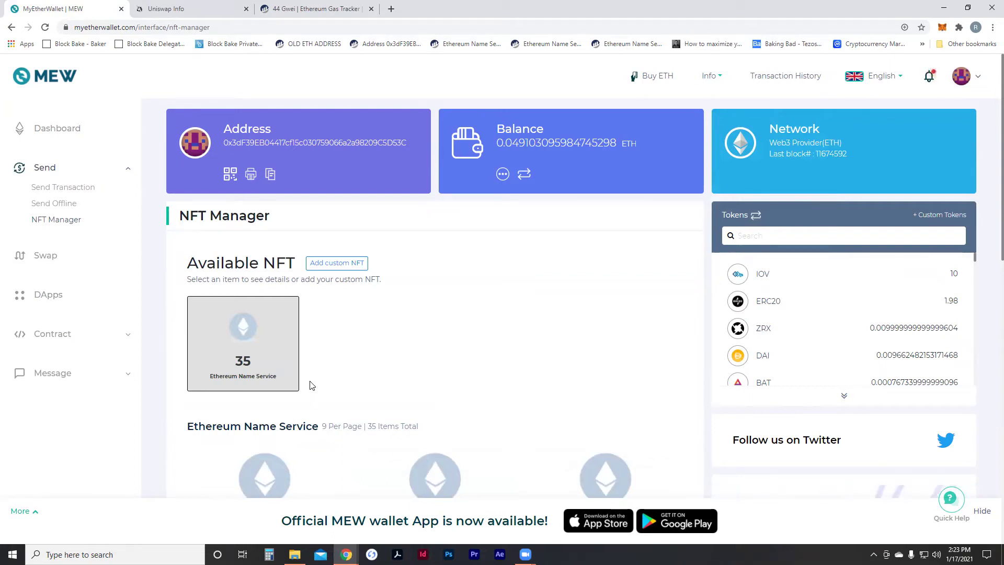
scroll(470, 313, down, 2)
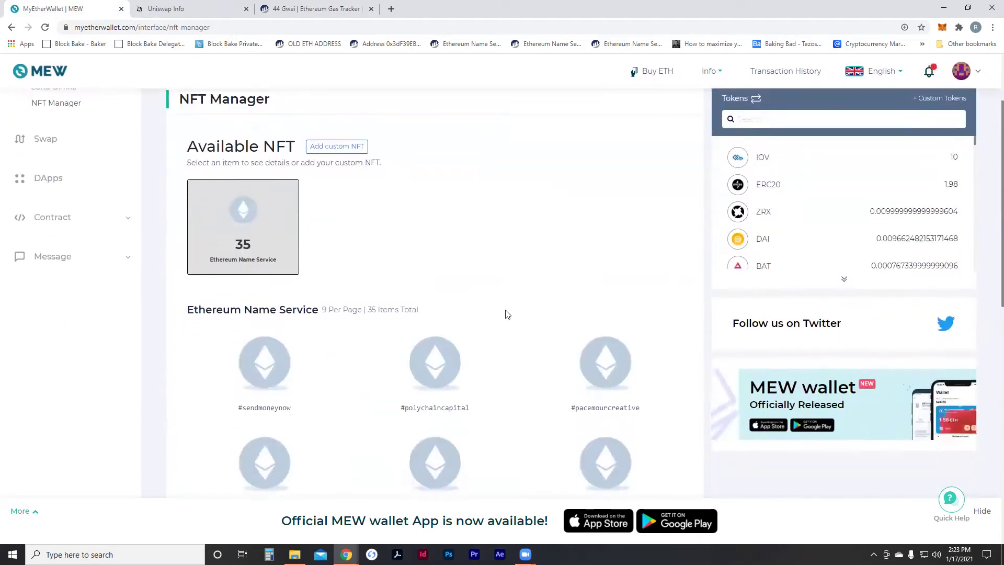
scroll(504, 314, up, 2)
click(64, 133)
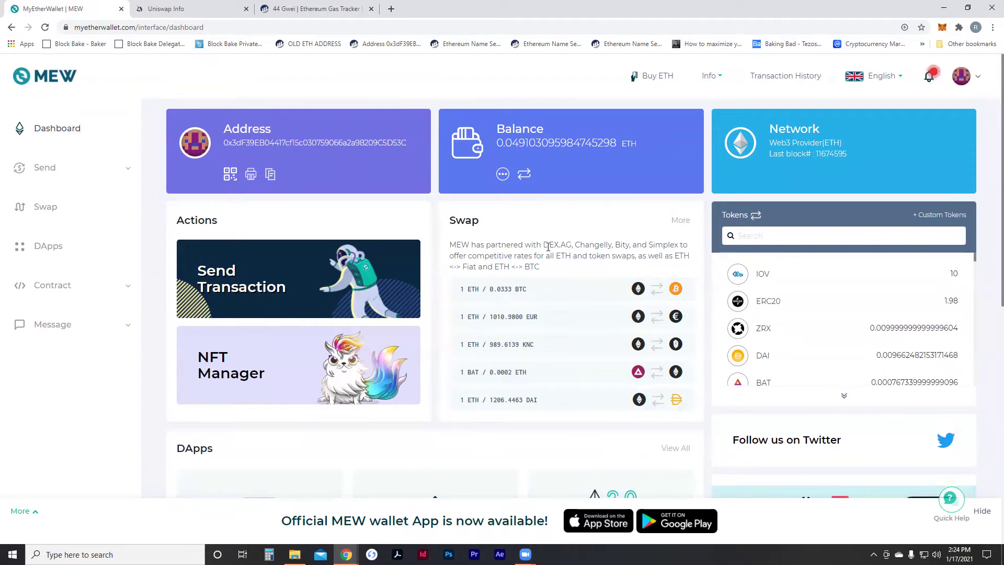
Open the Staked.us Stake on Eth2 DApp from the DApps list
scroll(548, 251, down, 3)
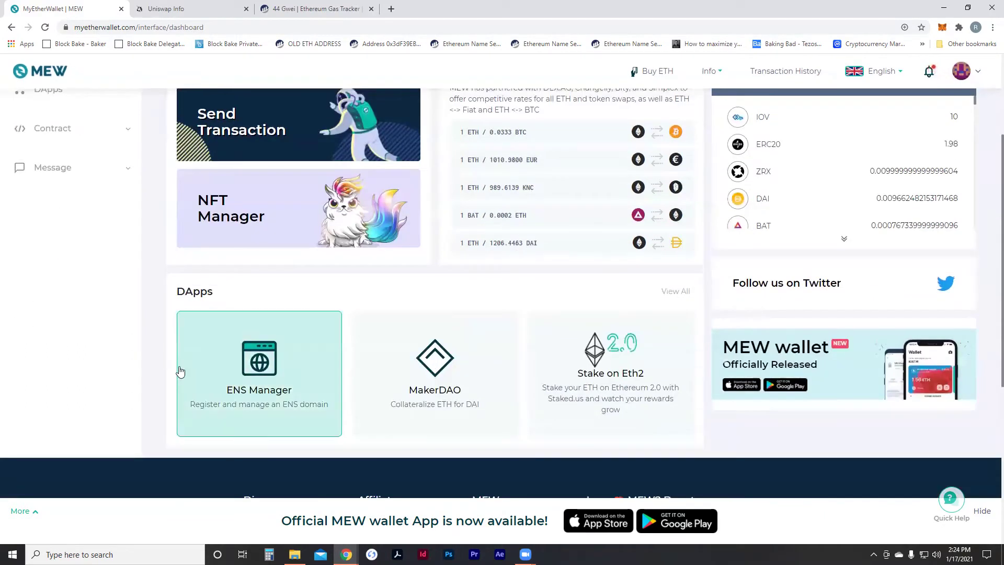
scroll(165, 316, up, 3)
click(38, 183)
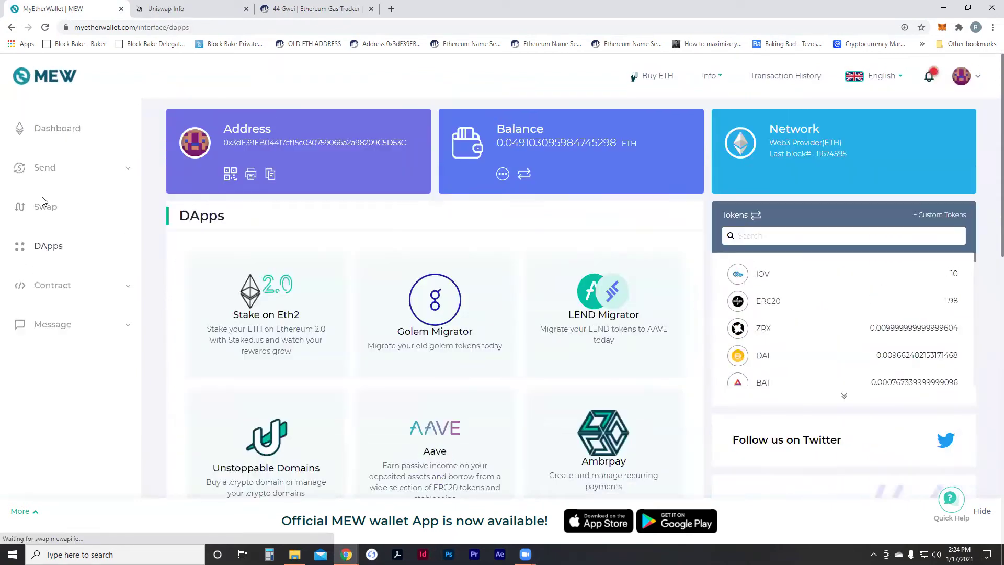
scroll(249, 300, down, 2)
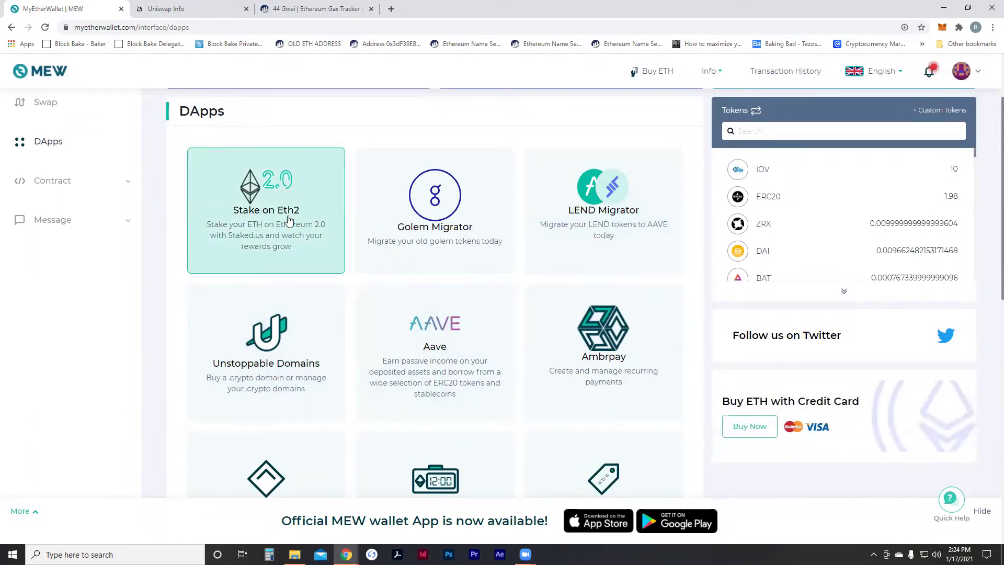
click(320, 180)
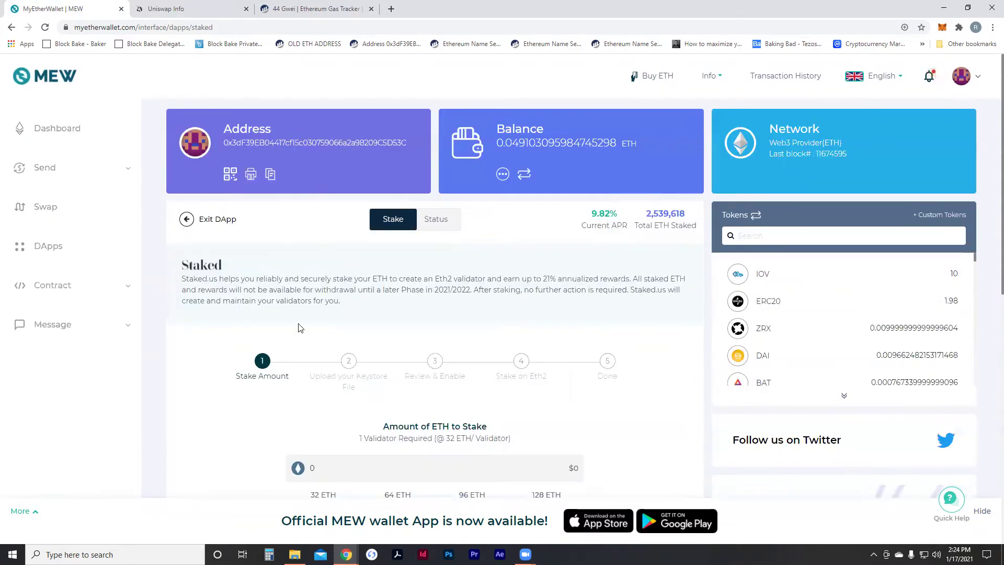
Step the stake amount through 64 and 96 ETH to 128 ETH
scroll(258, 335, down, 1)
scroll(259, 324, down, 3)
click(395, 298)
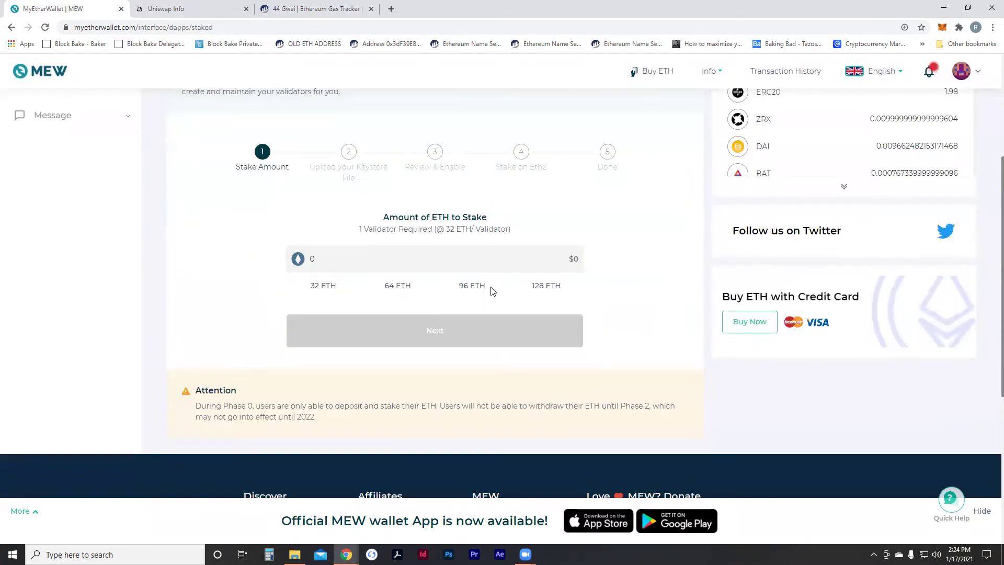
click(465, 307)
click(541, 301)
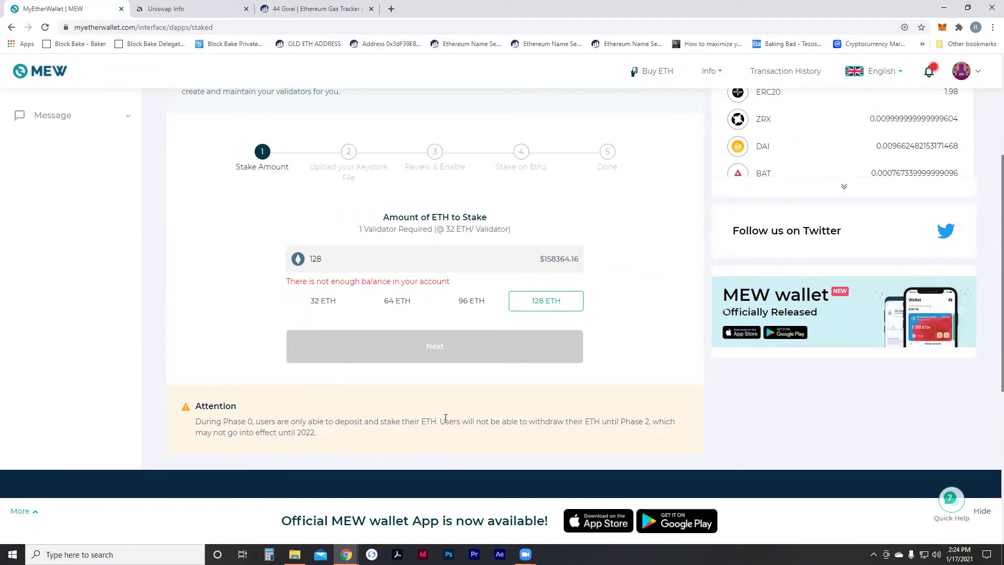
scroll(238, 288, up, 5)
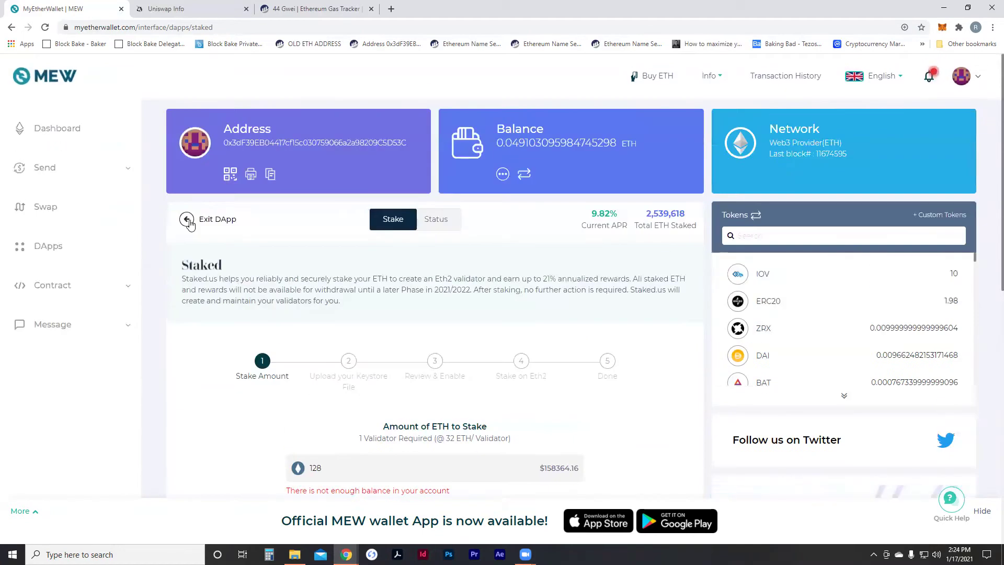
Exit the staking DApp, try Unstoppable Domains, then return to the dashboard
click(188, 220)
click(288, 292)
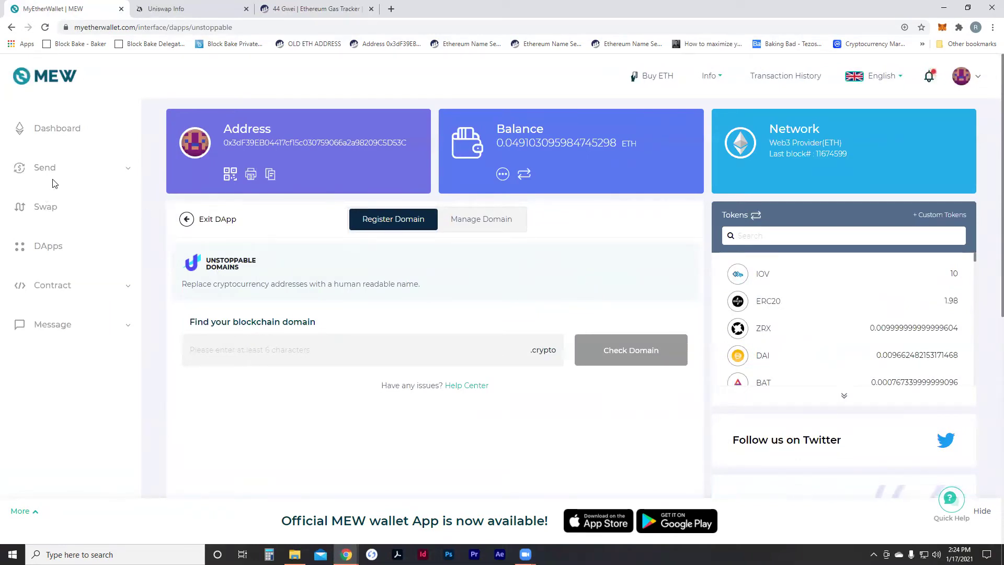
click(50, 128)
scroll(154, 261, down, 3)
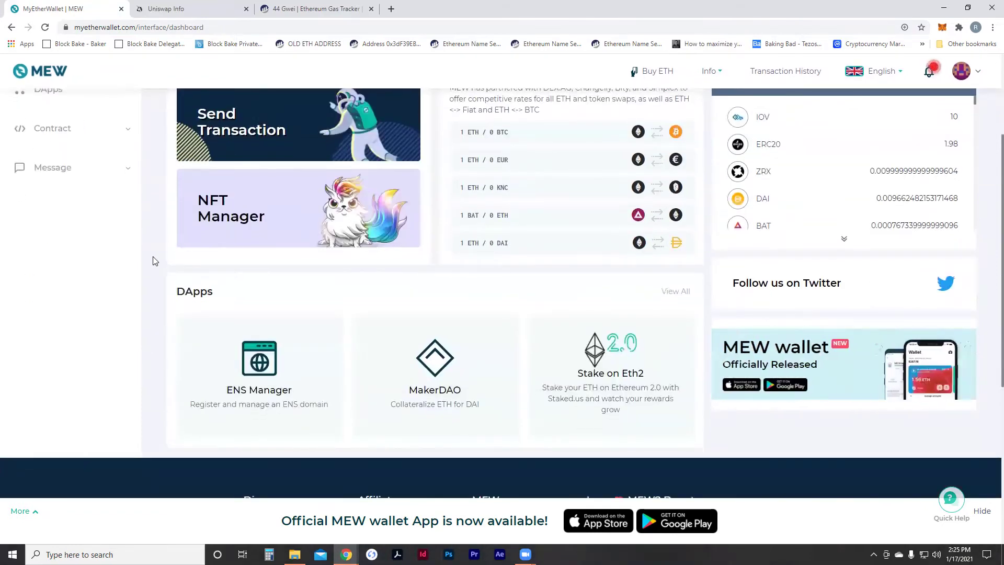
scroll(49, 180, up, 3)
Open the full DApps list and scroll down to ENS Manager
click(58, 246)
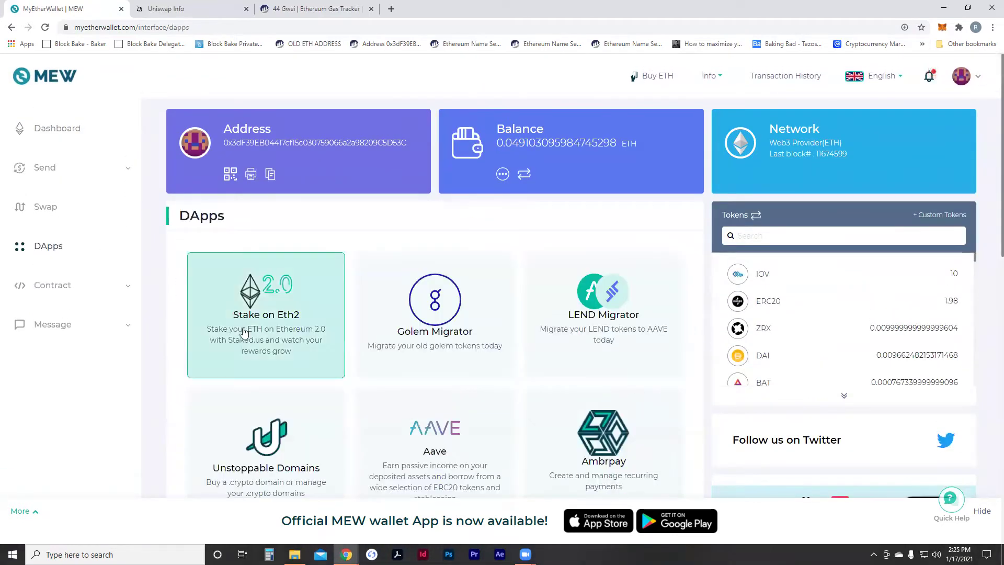
scroll(157, 345, down, 4)
scroll(230, 420, down, 2)
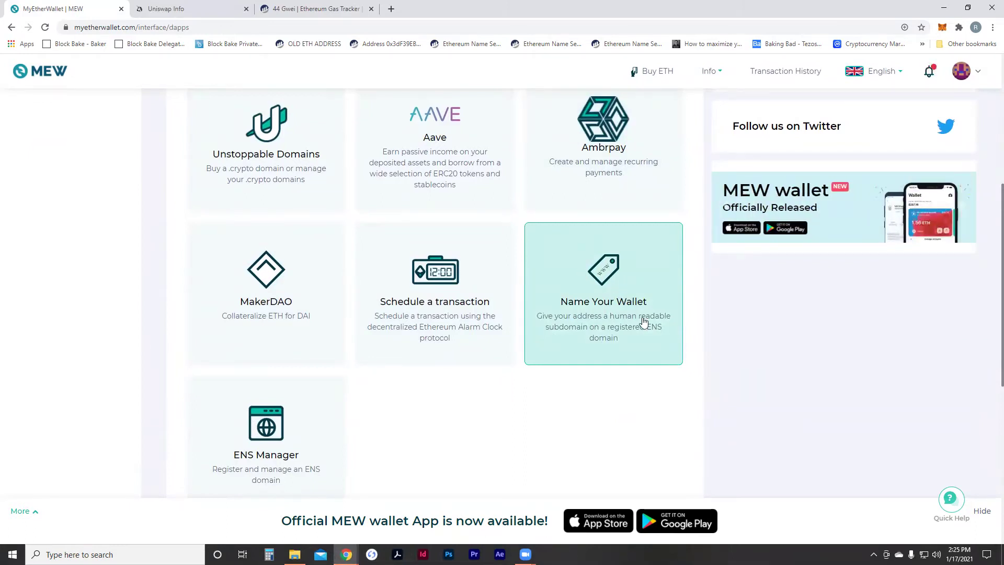
scroll(531, 366, down, 1)
Open ENS Manager and load ens.domains in a new browser tab
click(293, 423)
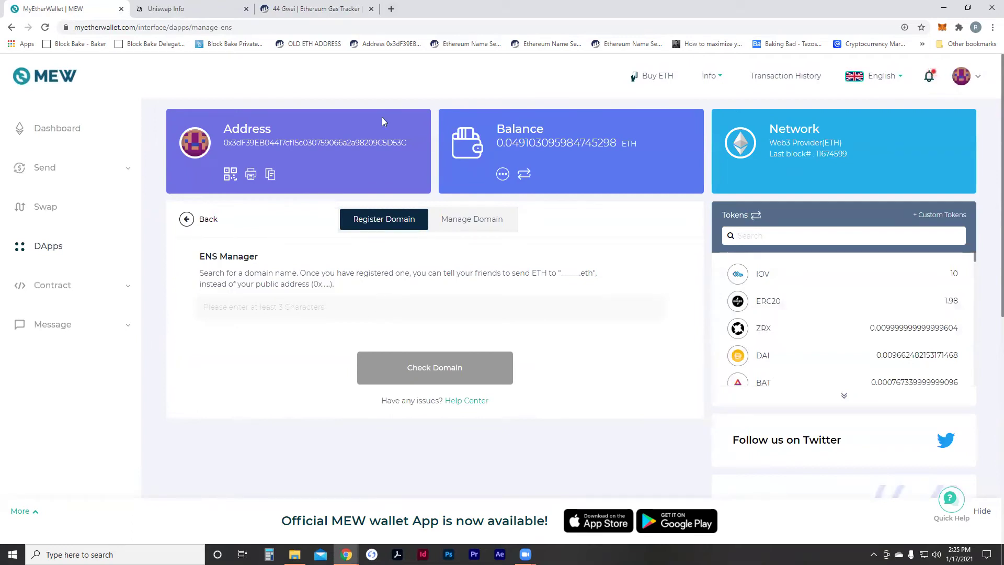
key(ctrl+t)
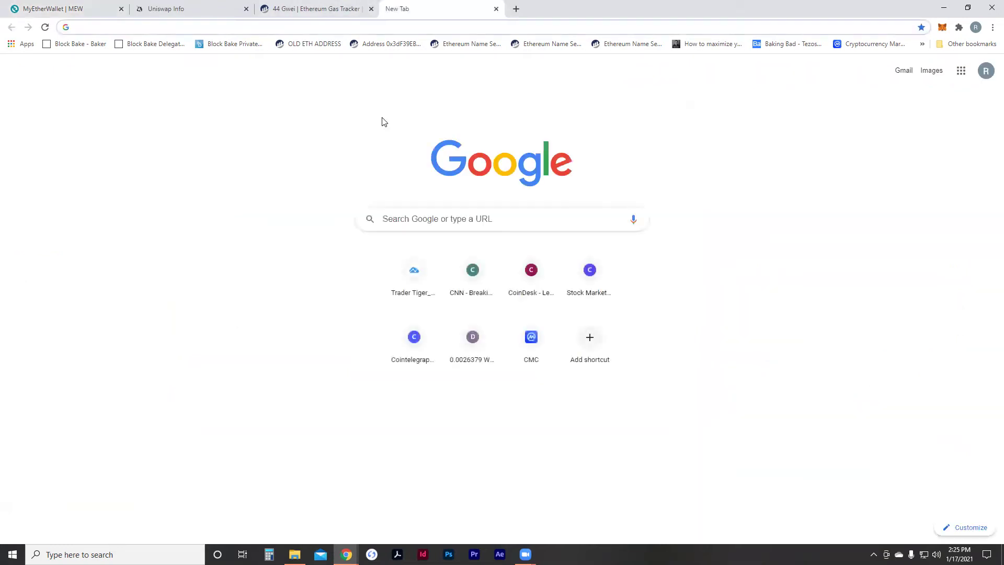
text(ens.domains)
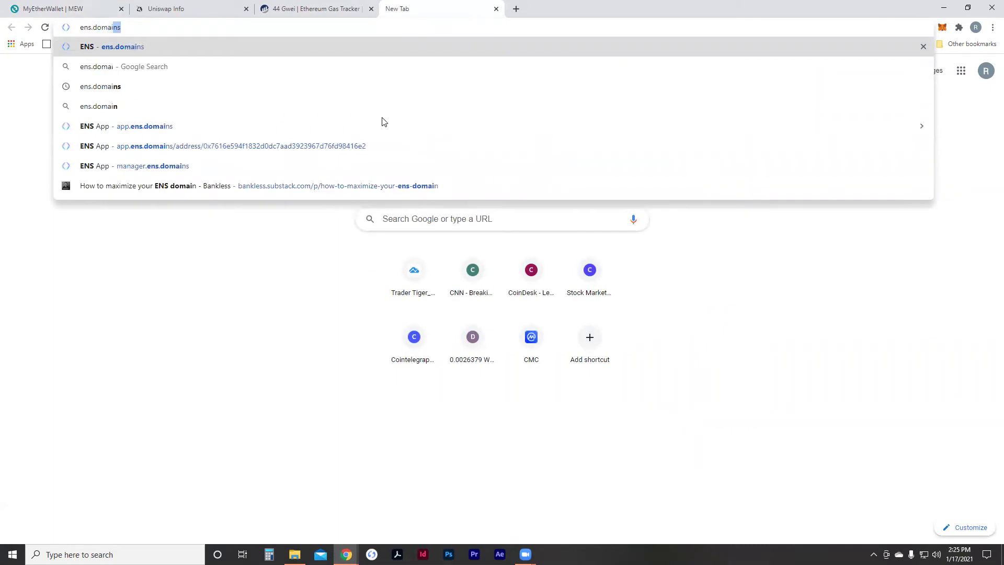
key(Return)
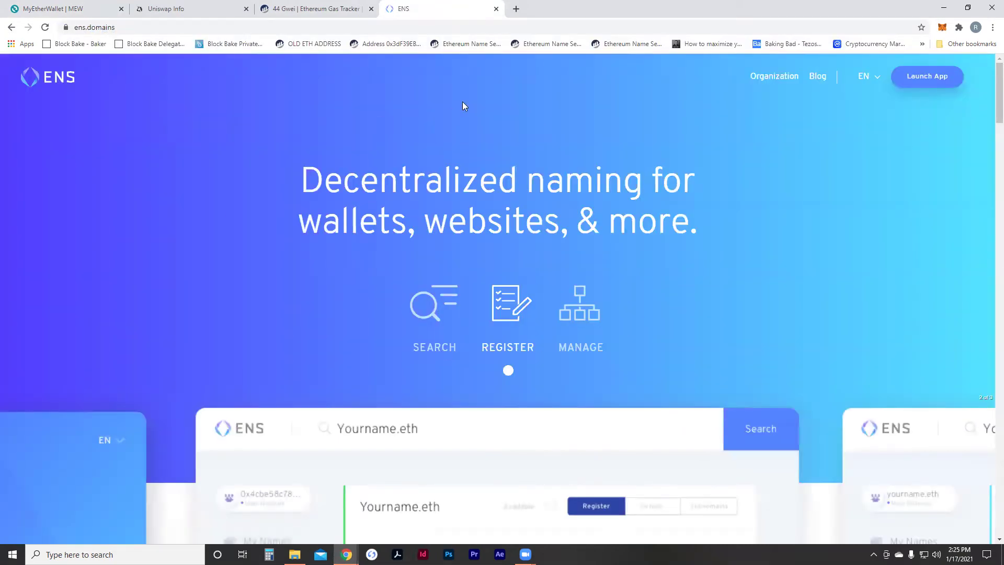
Back in MyEtherWallet, enter 'transactiongian' in the ENS domain field
click(65, 14)
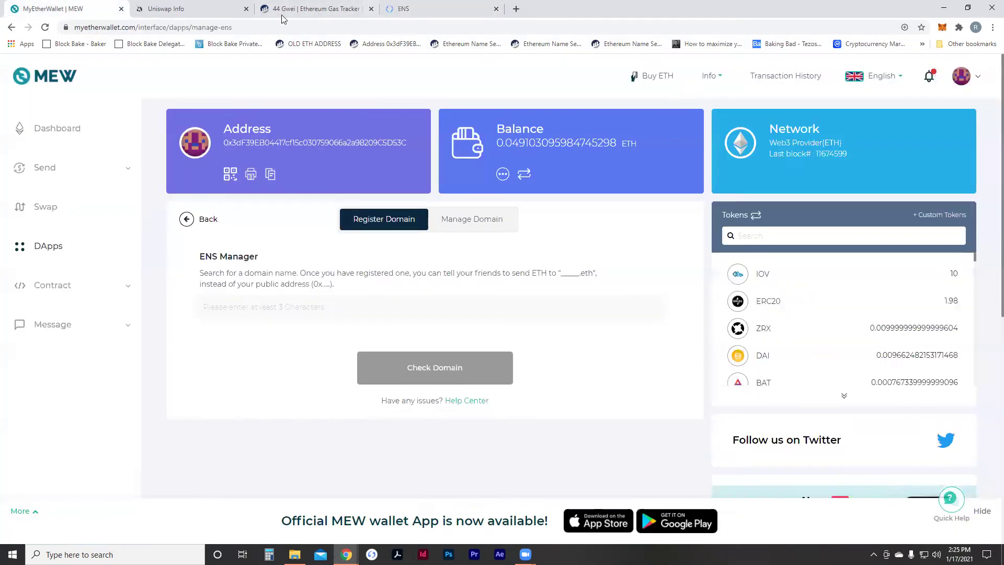
key(ctrl+shift+Tab)
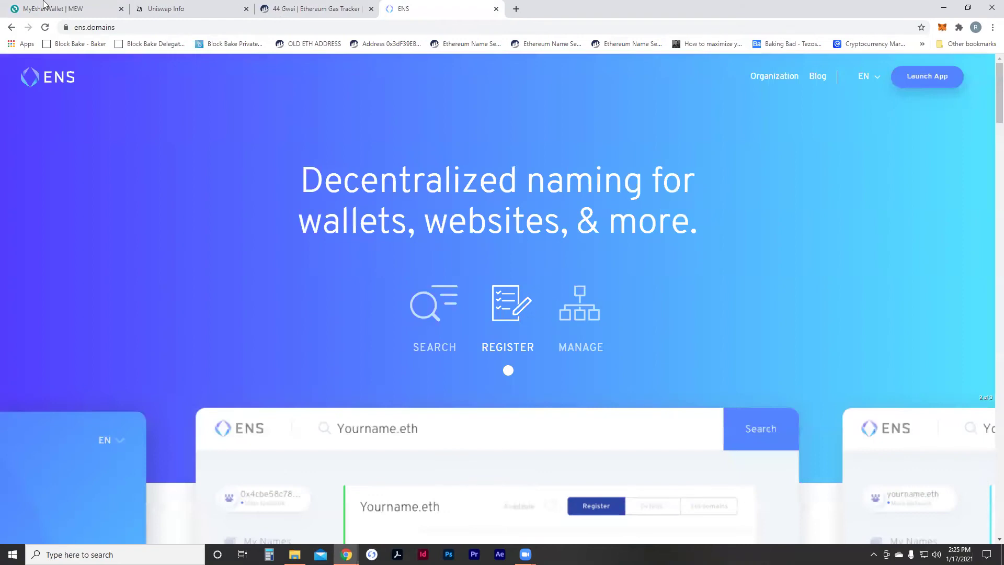
key(ctrl+Tab)
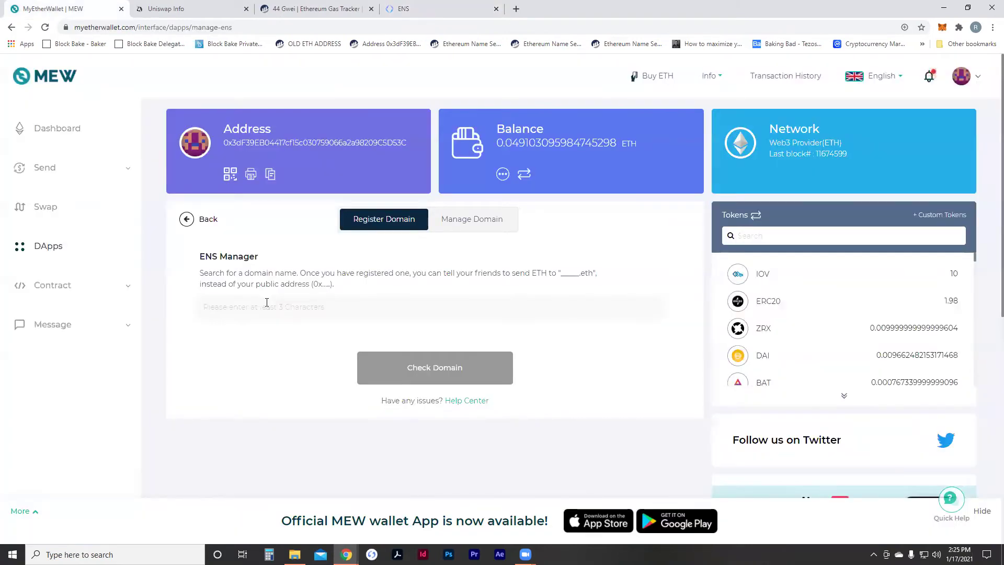
click(267, 303)
text(tran)
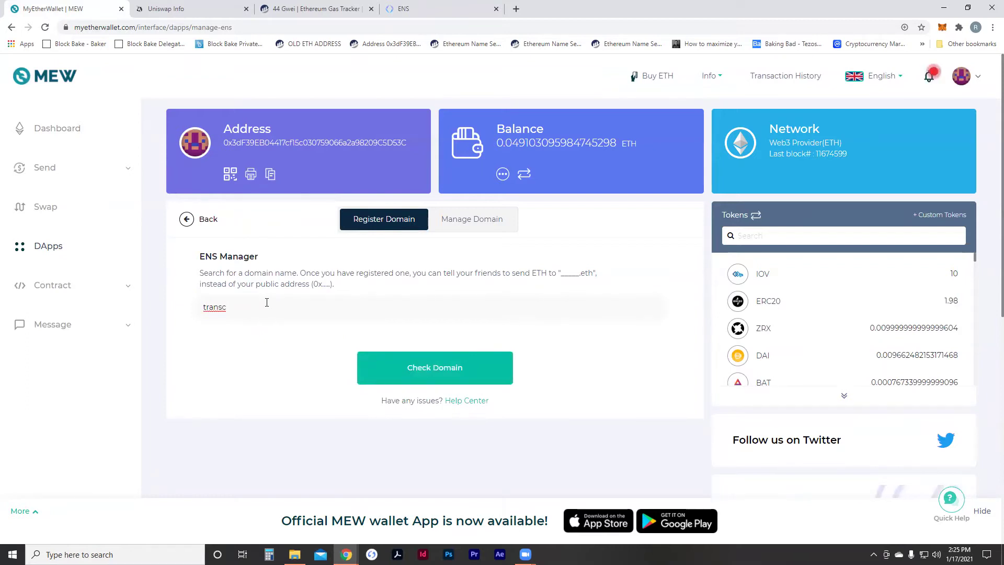
text(sactiongian)
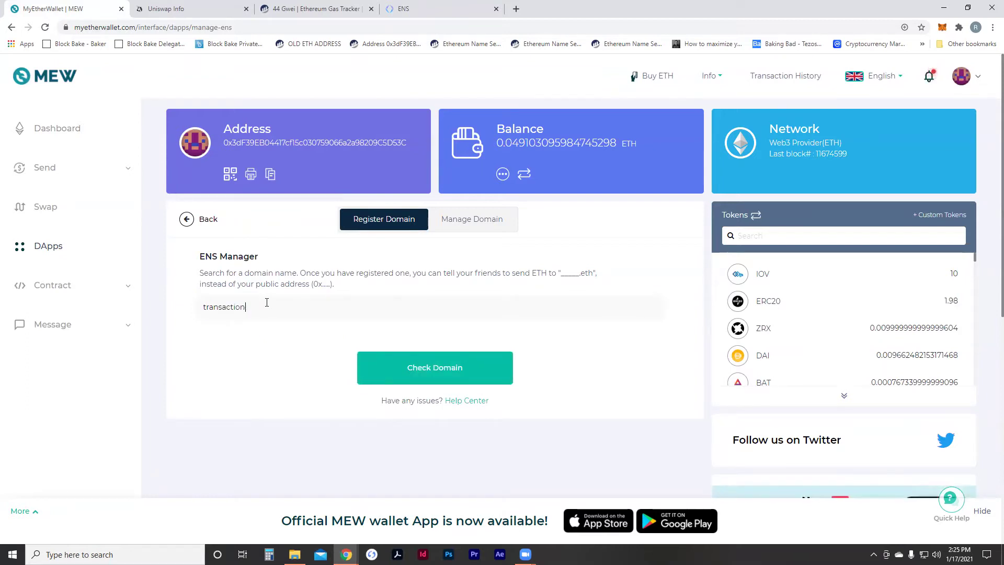
Check transactiongiant.eth availability and start registering it, closing the Success message
click(448, 368)
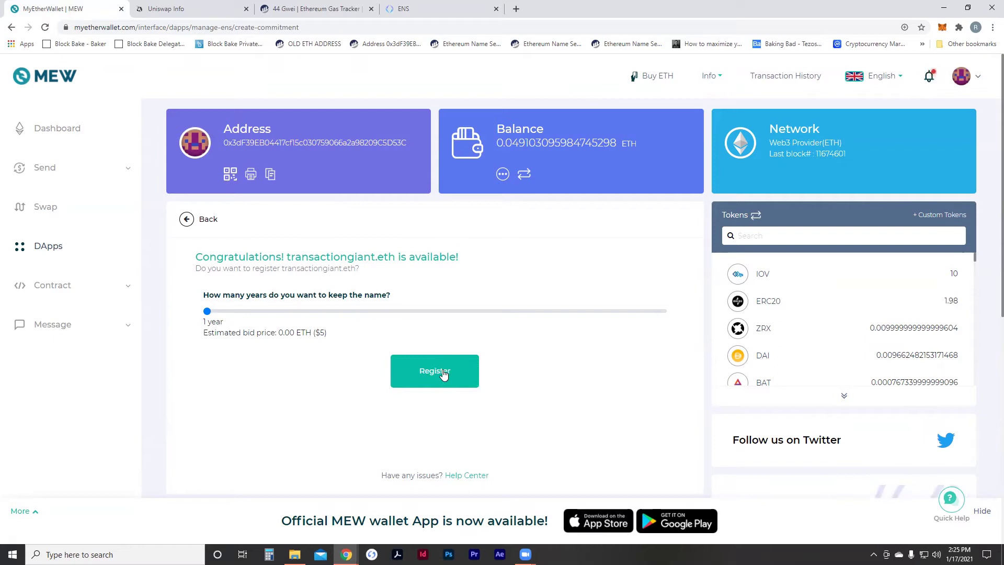
click(443, 374)
drag(888, 13, 709, 112)
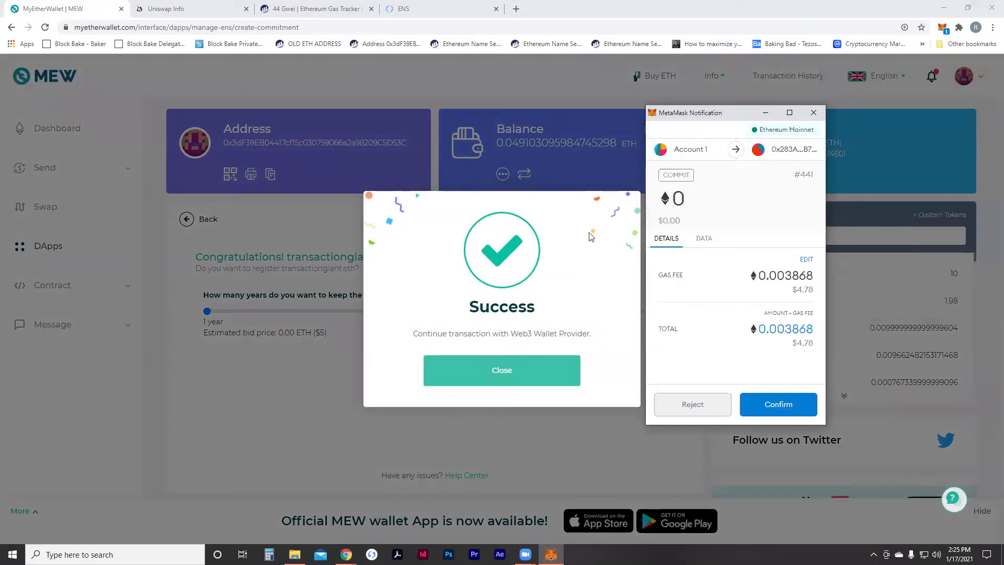
click(507, 372)
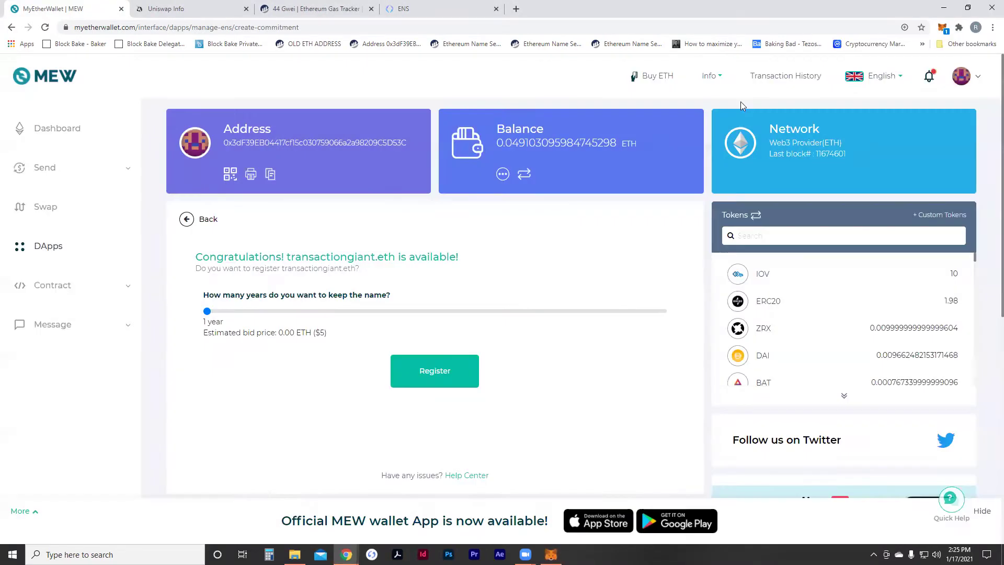
Reject the commit transaction in MetaMask and dismiss the denied-signature error
click(942, 27)
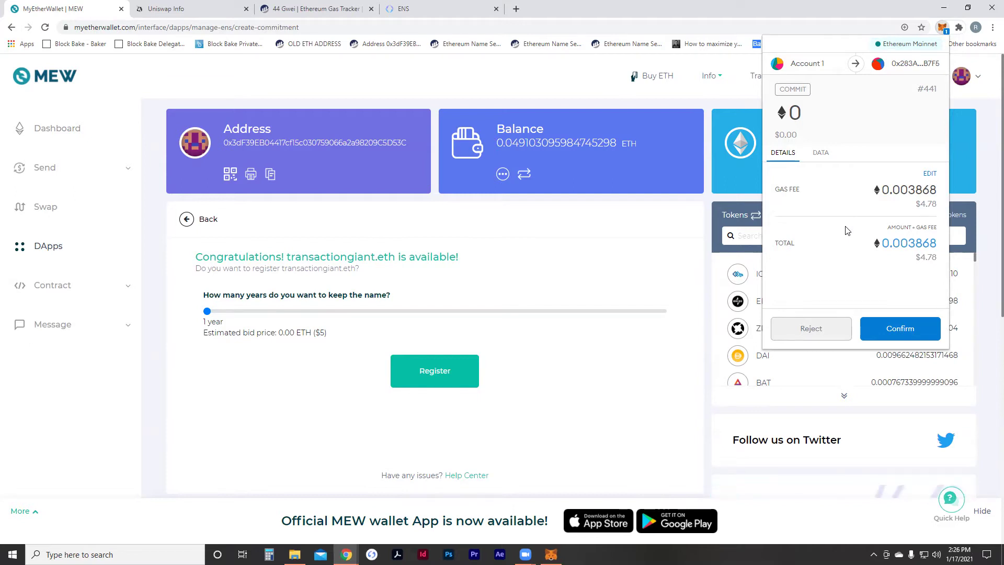
click(796, 329)
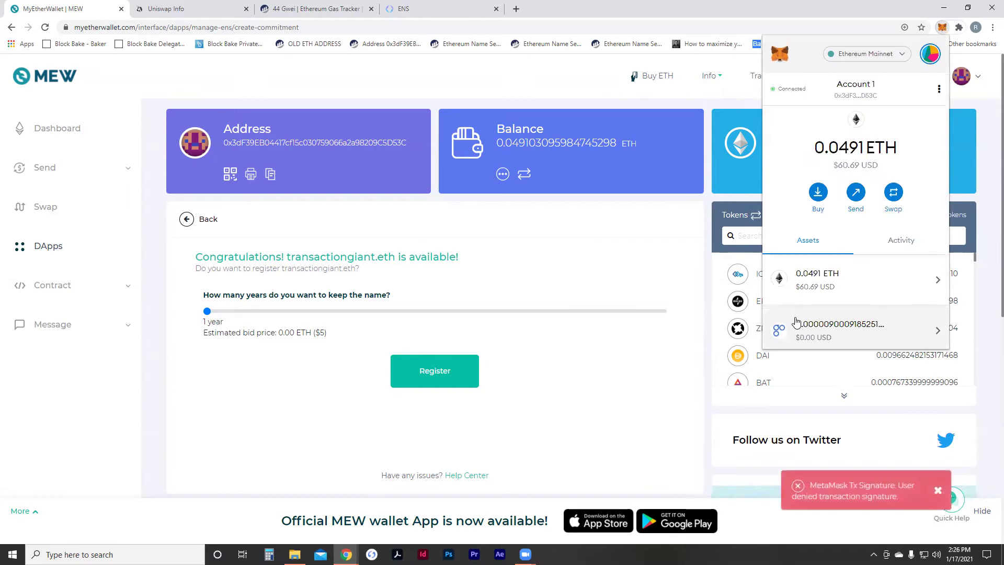
click(811, 458)
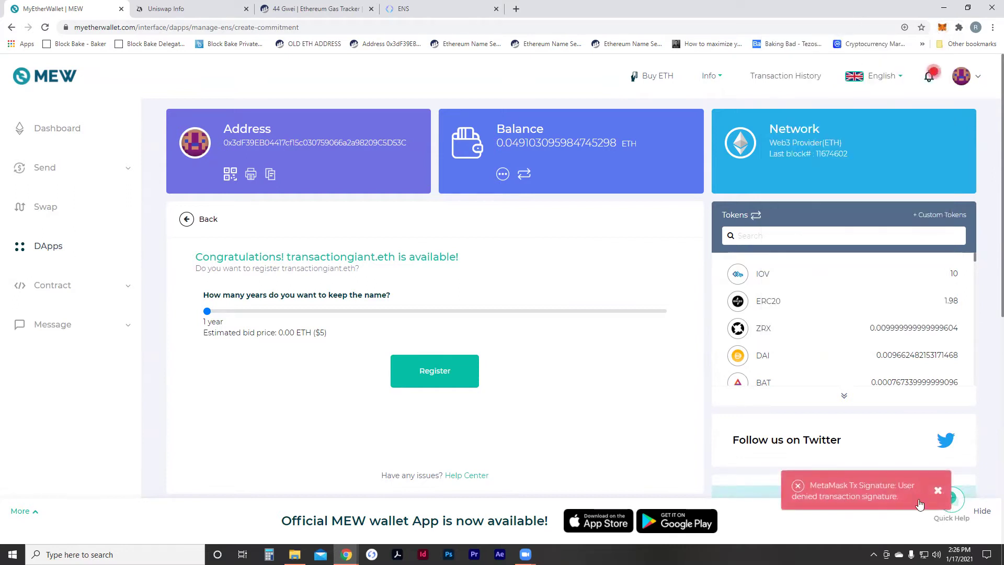
click(938, 490)
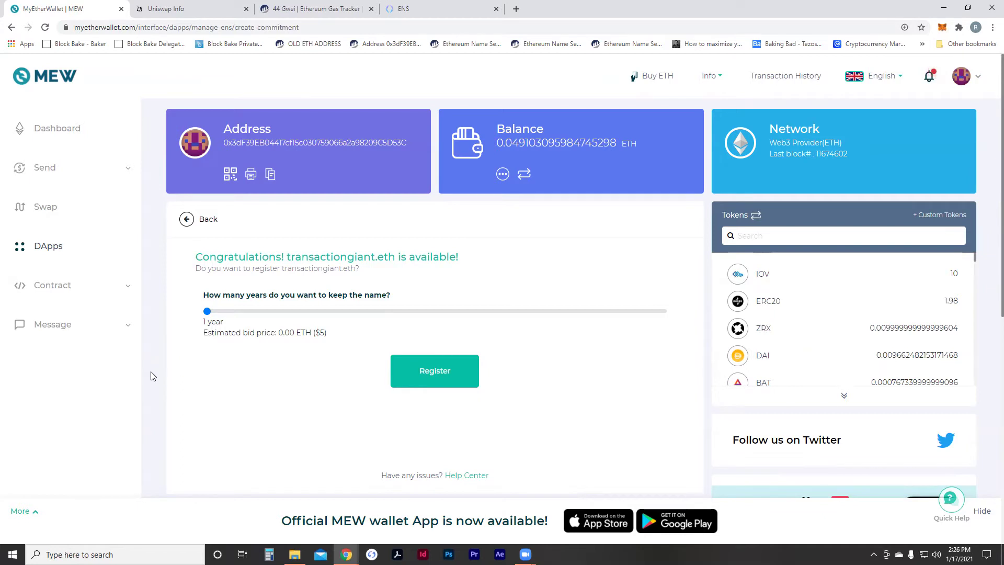
Go via the dashboard to the DApps list and open the Ambrpay recurring-payments DApp
click(52, 128)
scroll(157, 289, down, 4)
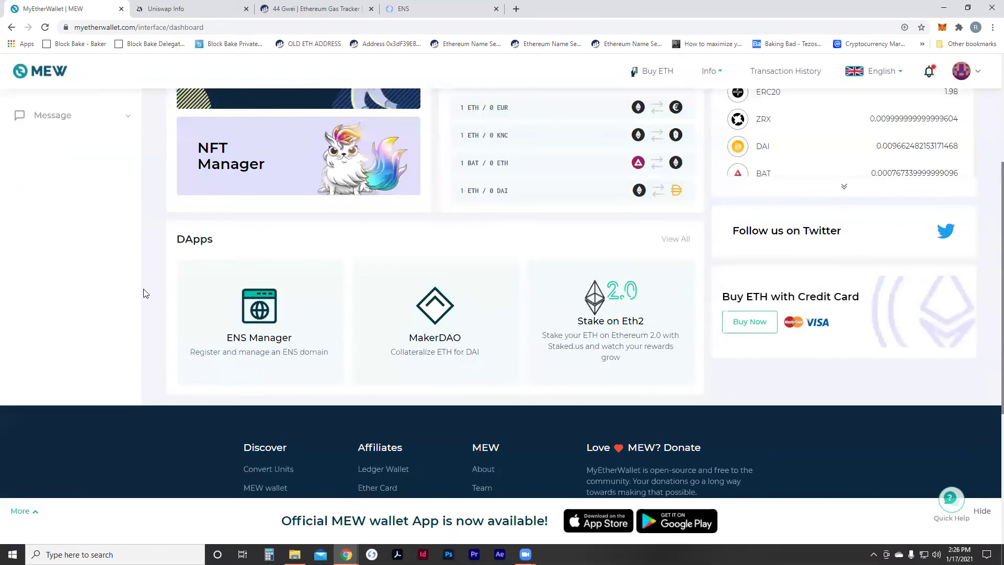
scroll(145, 294, up, 3)
click(47, 193)
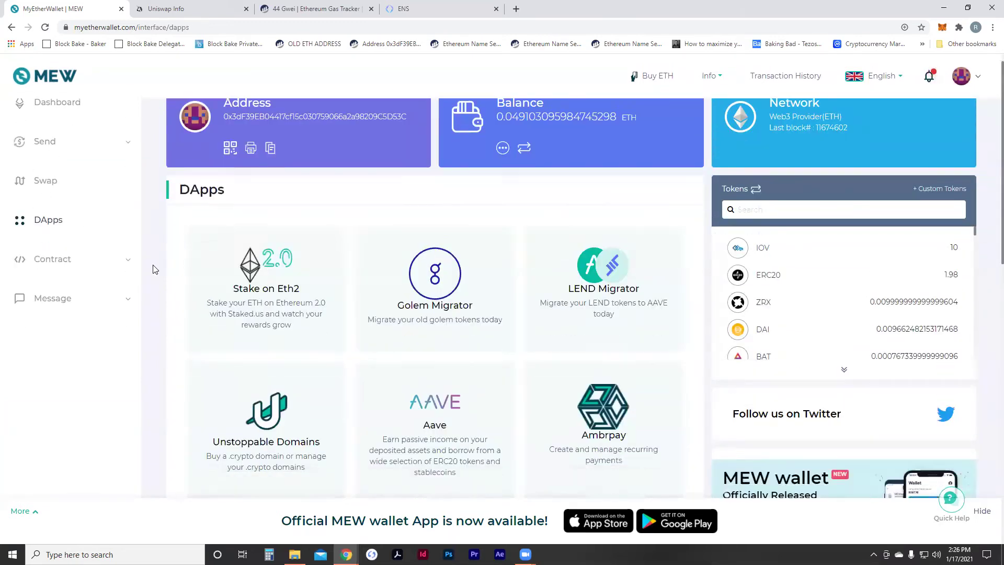
scroll(153, 269, down, 5)
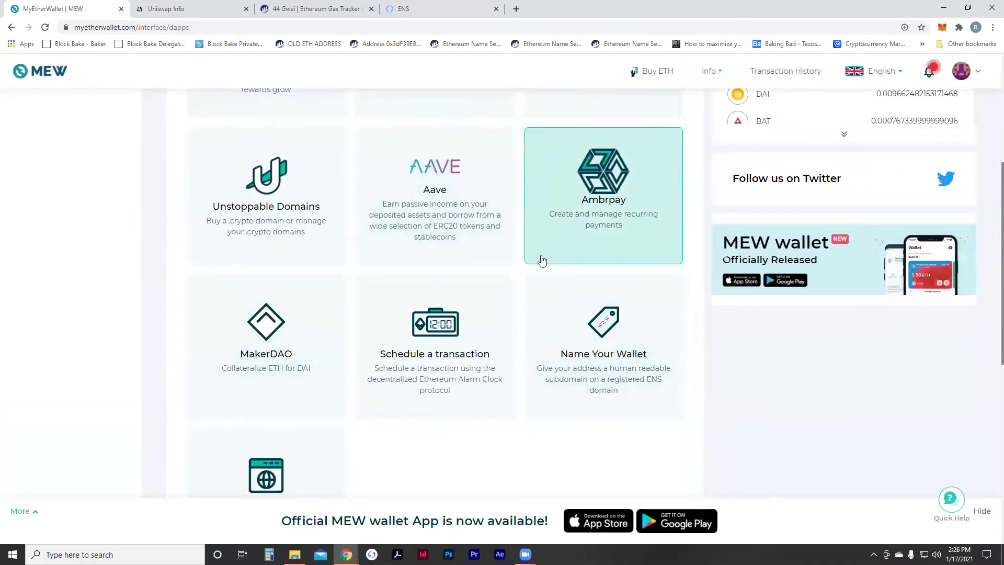
scroll(516, 260, up, 2)
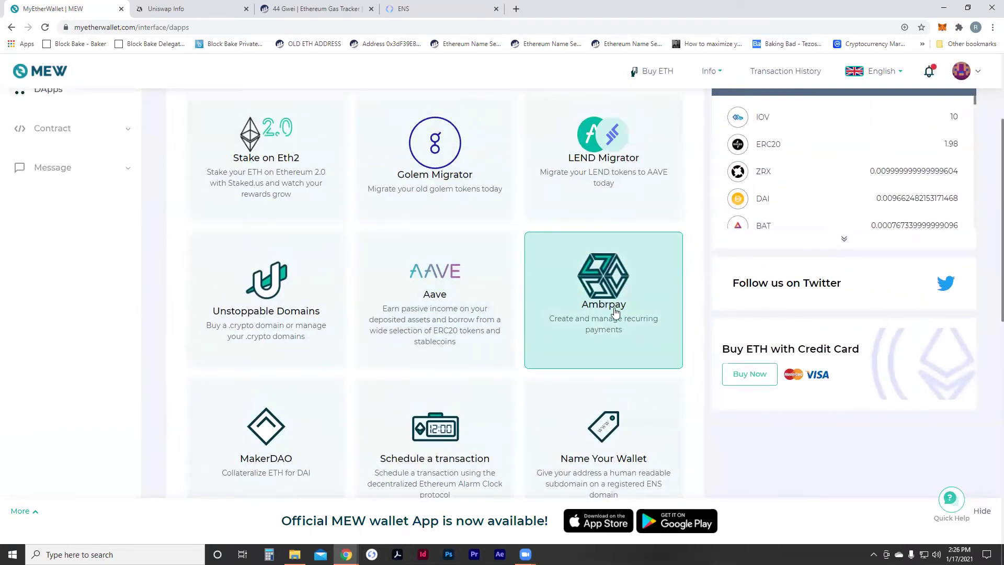
click(602, 317)
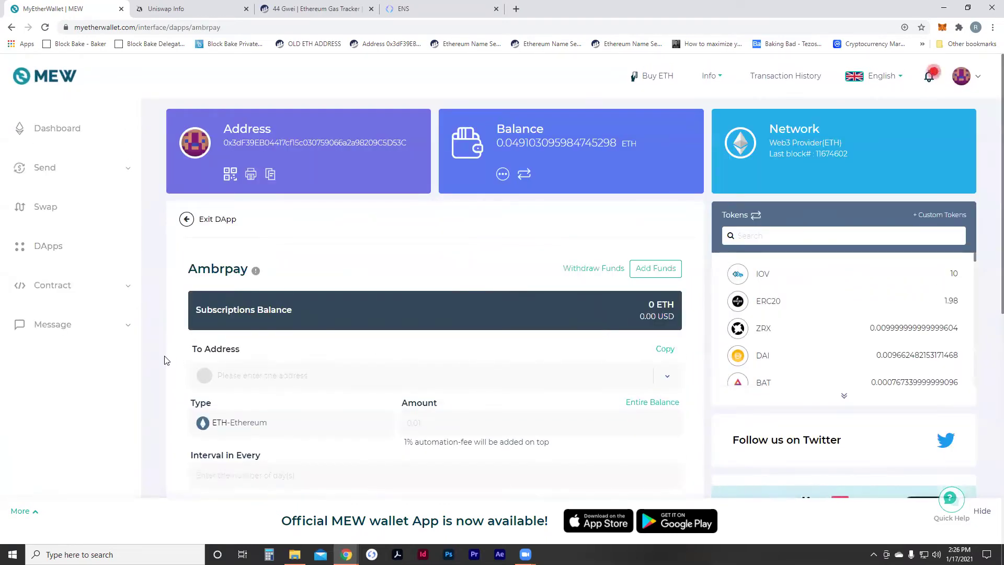
scroll(165, 360, down, 2)
scroll(166, 361, up, 2)
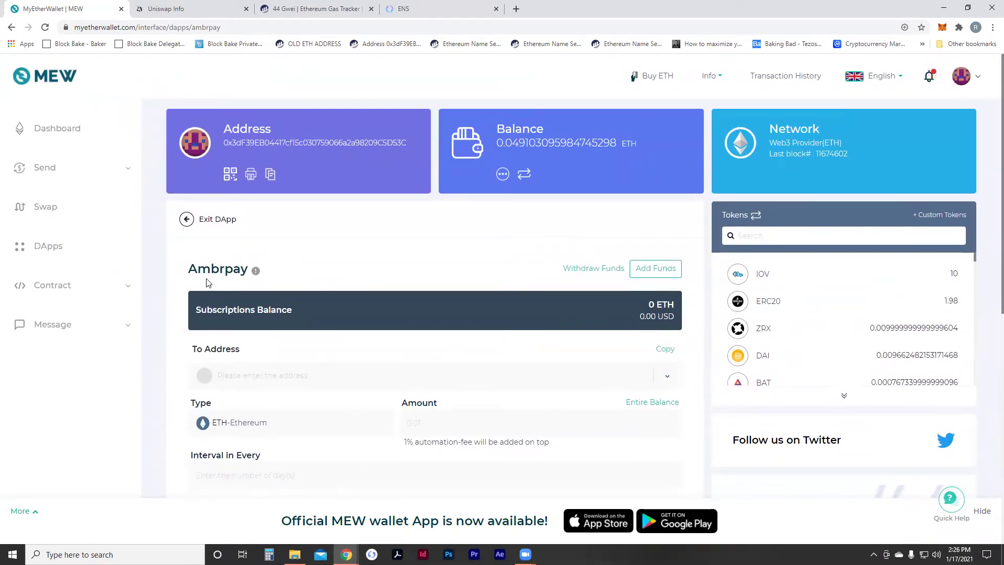
mouse_move(256, 274)
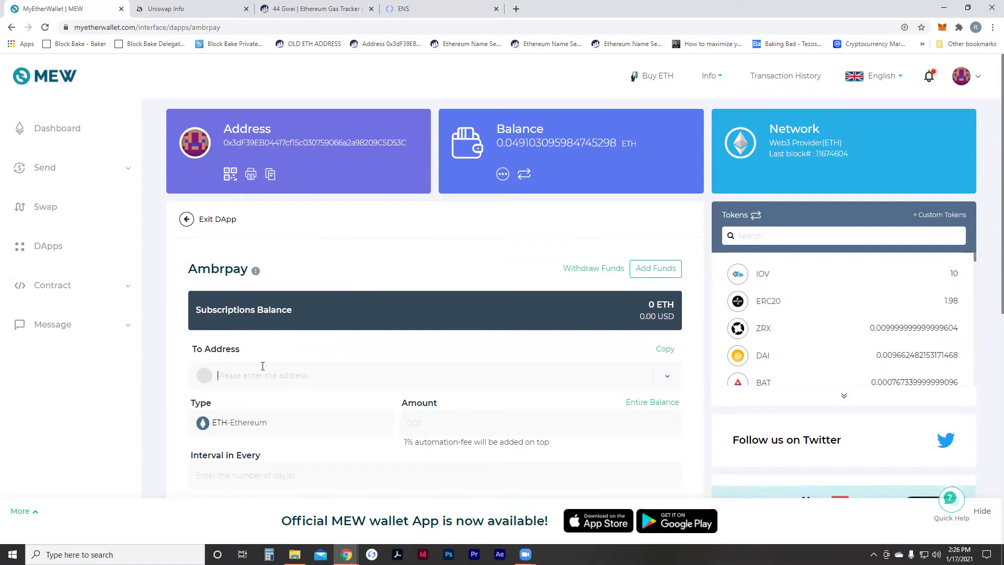
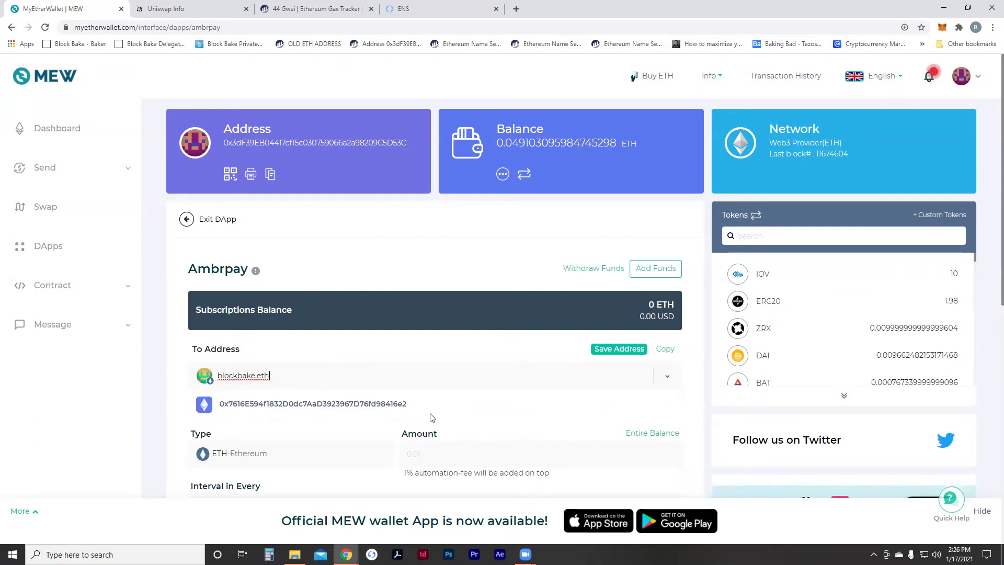
scroll(447, 389, down, 1)
scroll(393, 386, down, 2)
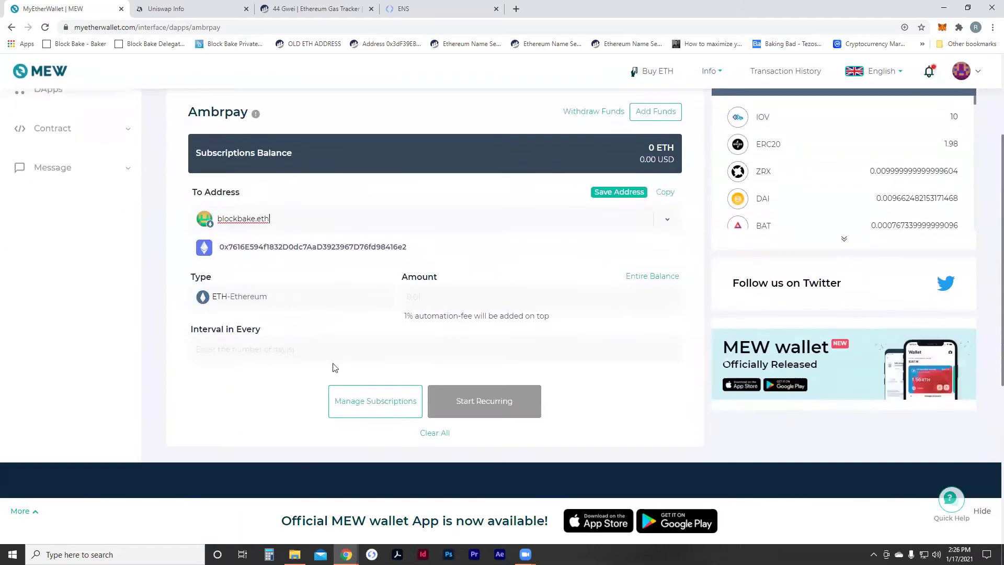
Enter a .01 ETH amount and a 30-day interval for the recurring payment
click(453, 301)
text(.001)
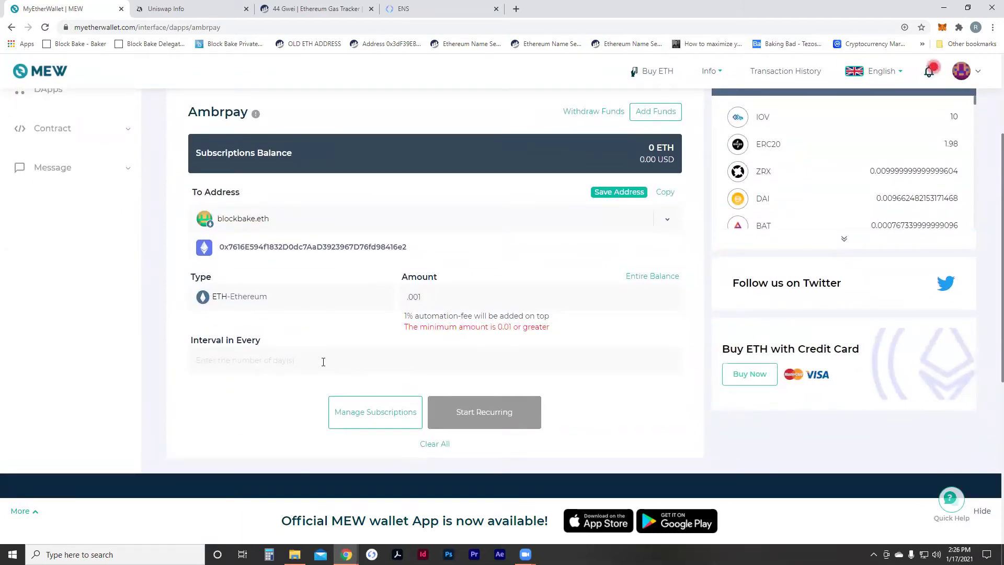
text(30)
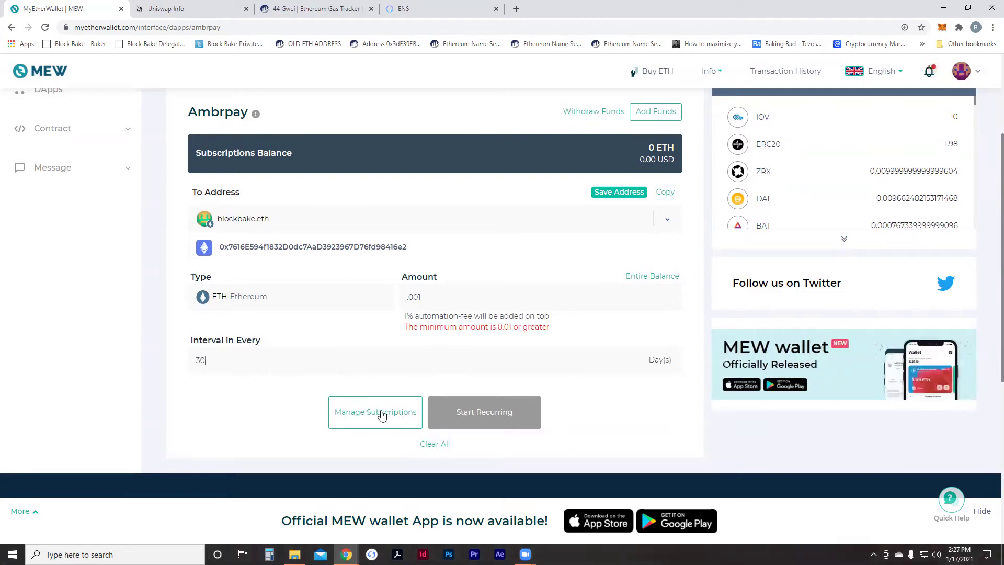
scroll(321, 381, up, 1)
click(443, 348)
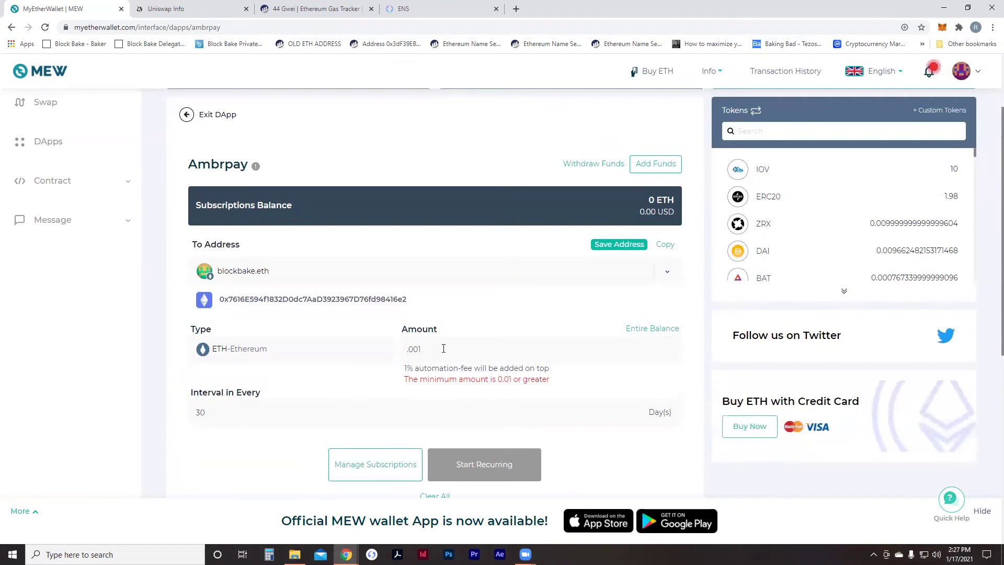
text(1)
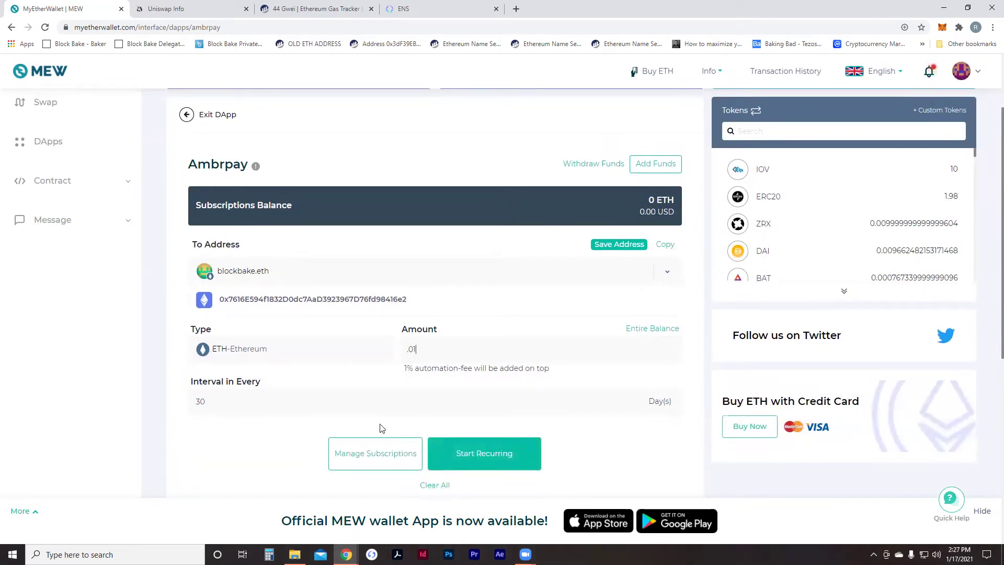
scroll(285, 298, up, 2)
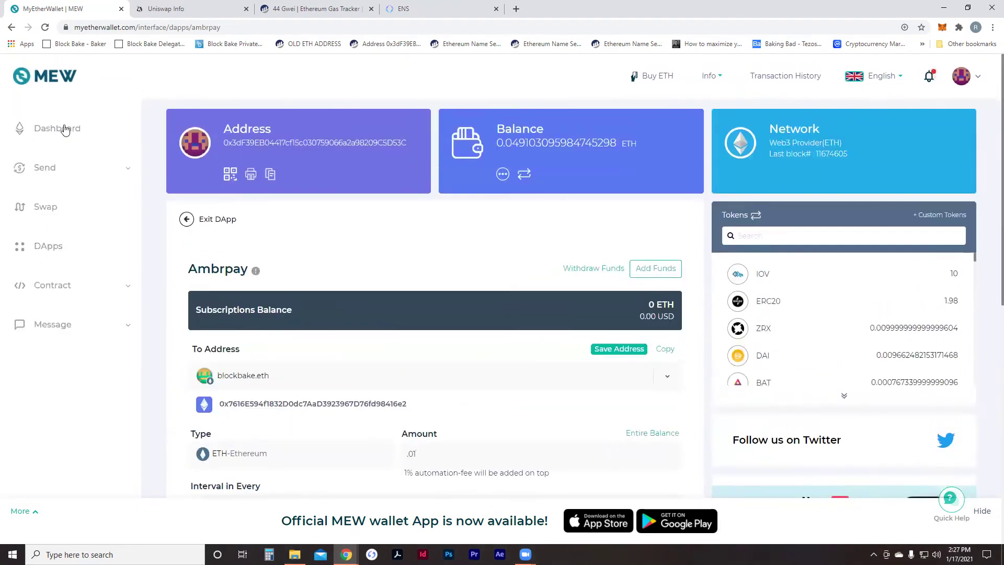
Return to the dashboard and briefly view the IOV token on Etherscan before closing that tab
click(65, 131)
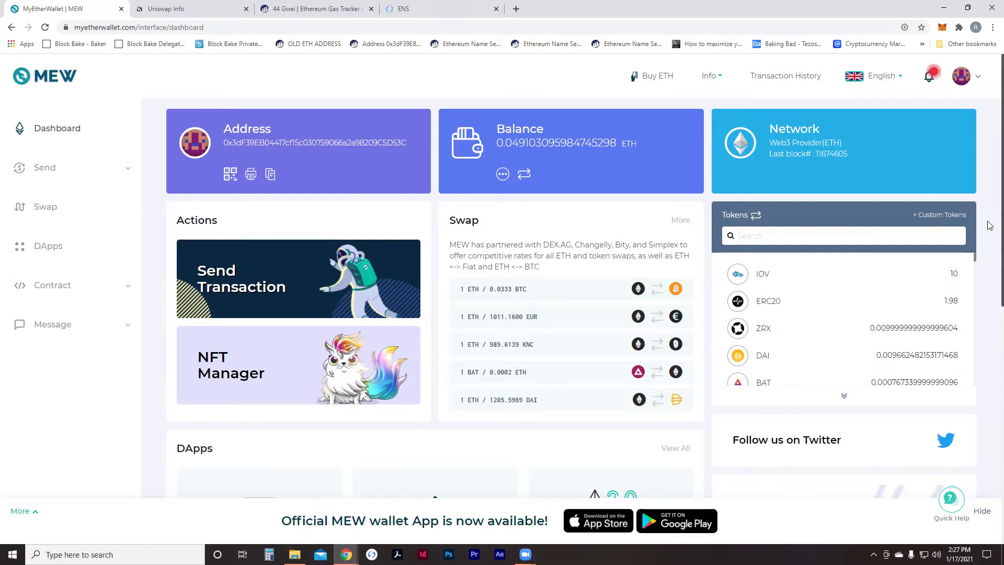
scroll(988, 228, down, 1)
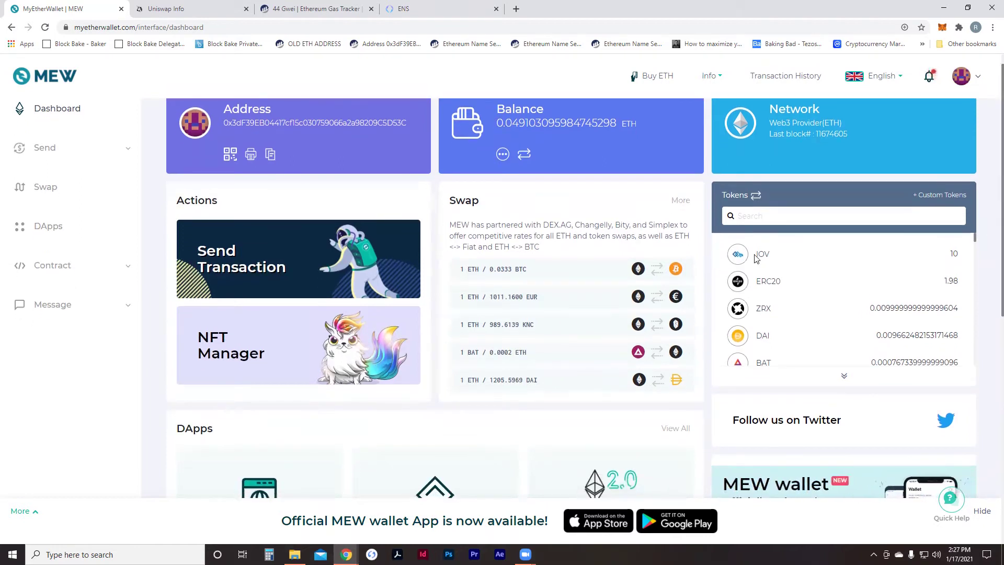
click(764, 257)
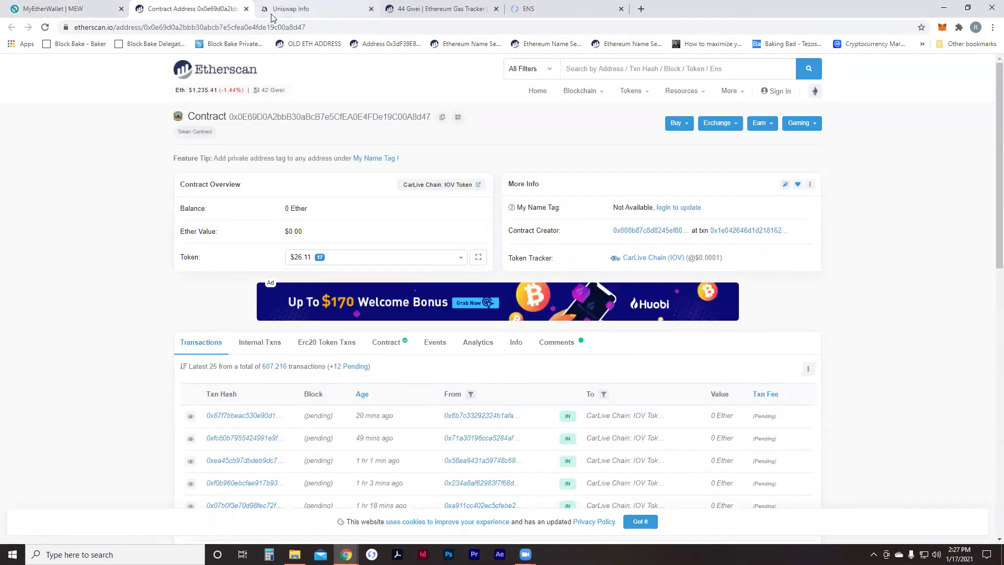
click(246, 9)
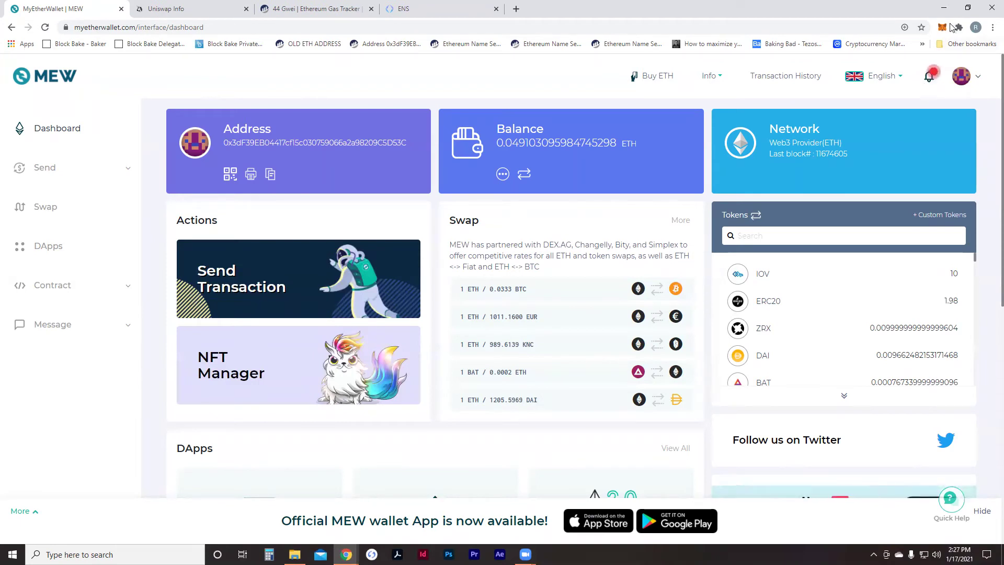
View the sites Account 1 is connected to in MetaMask
click(942, 27)
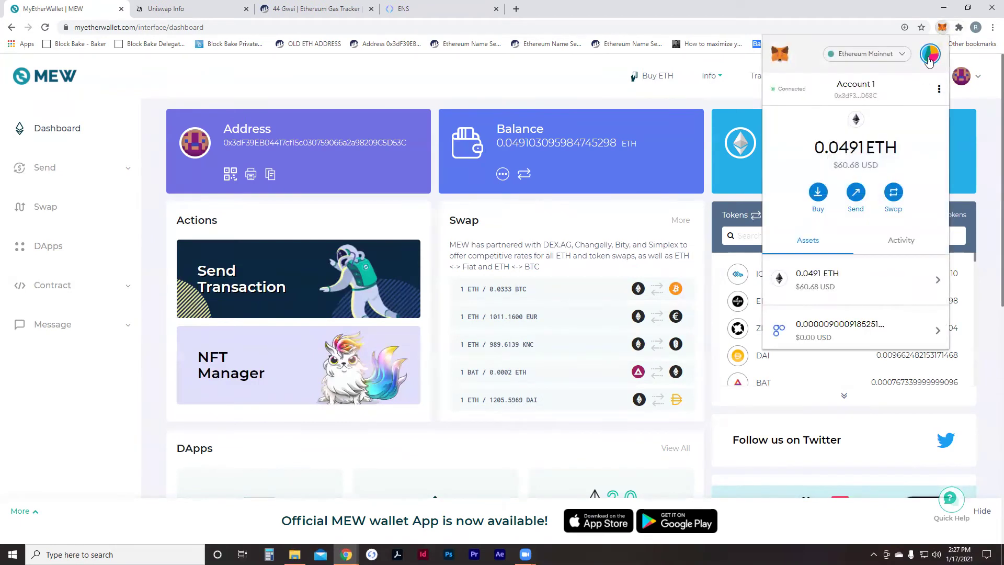
click(940, 90)
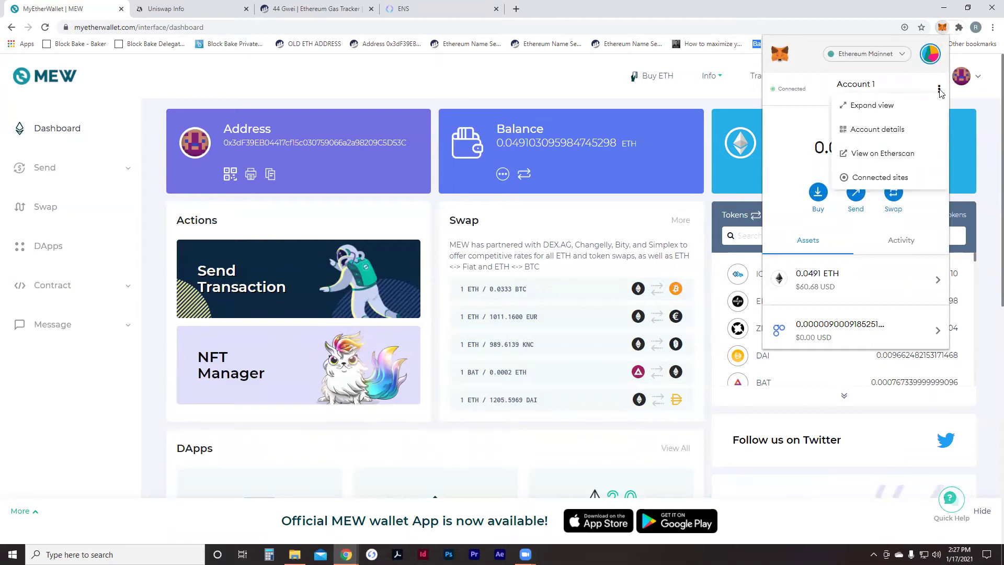
click(886, 178)
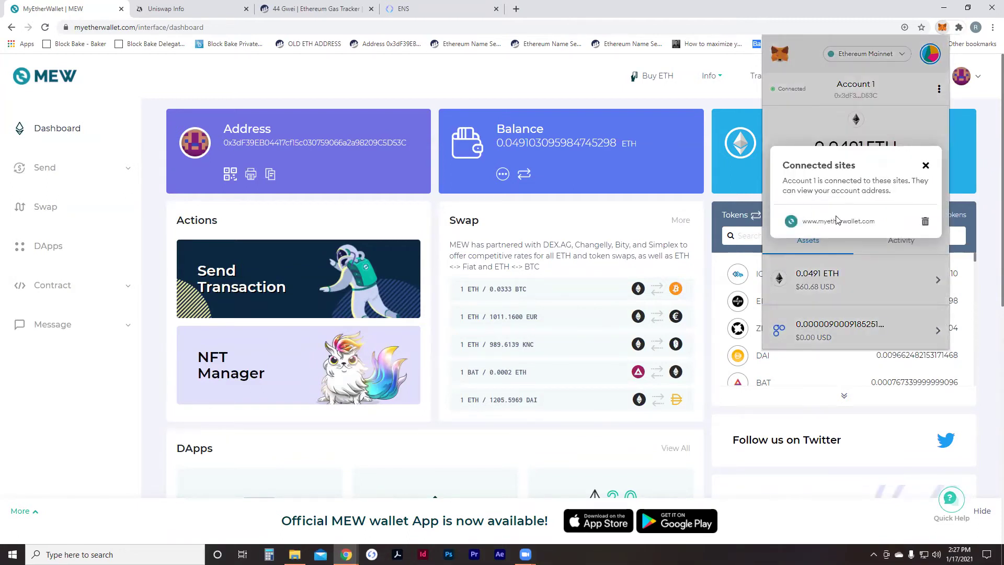
click(925, 166)
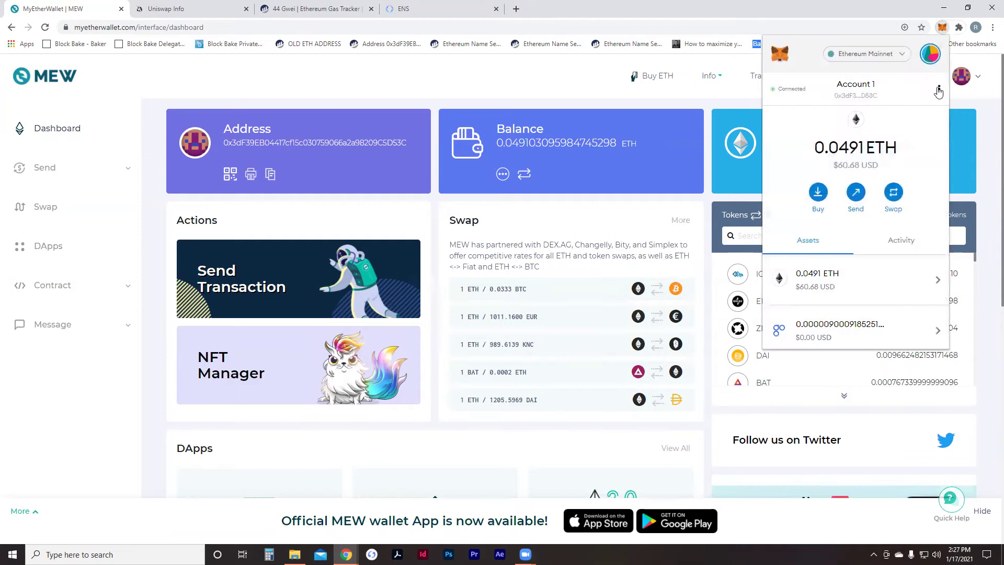
click(940, 91)
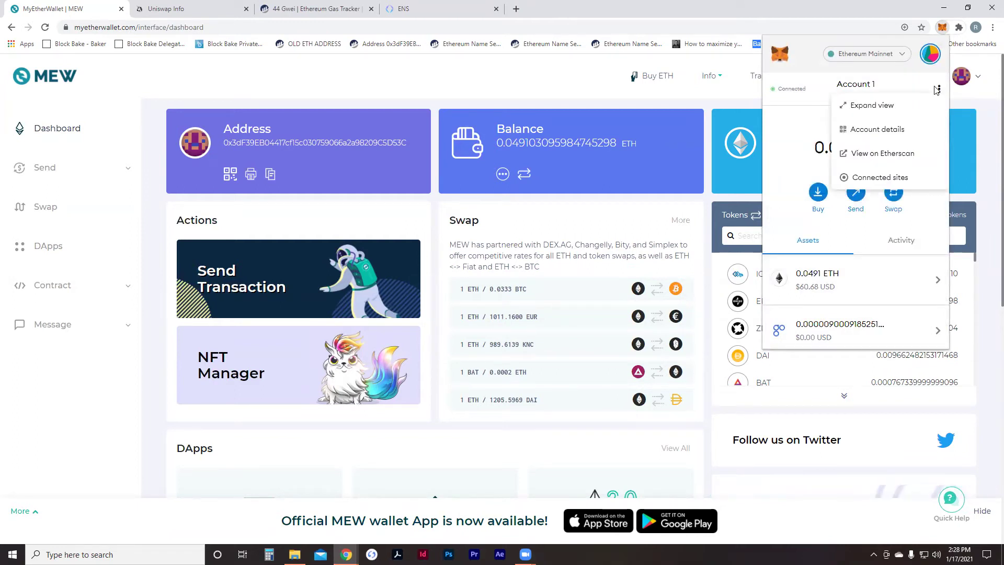
click(880, 180)
click(925, 224)
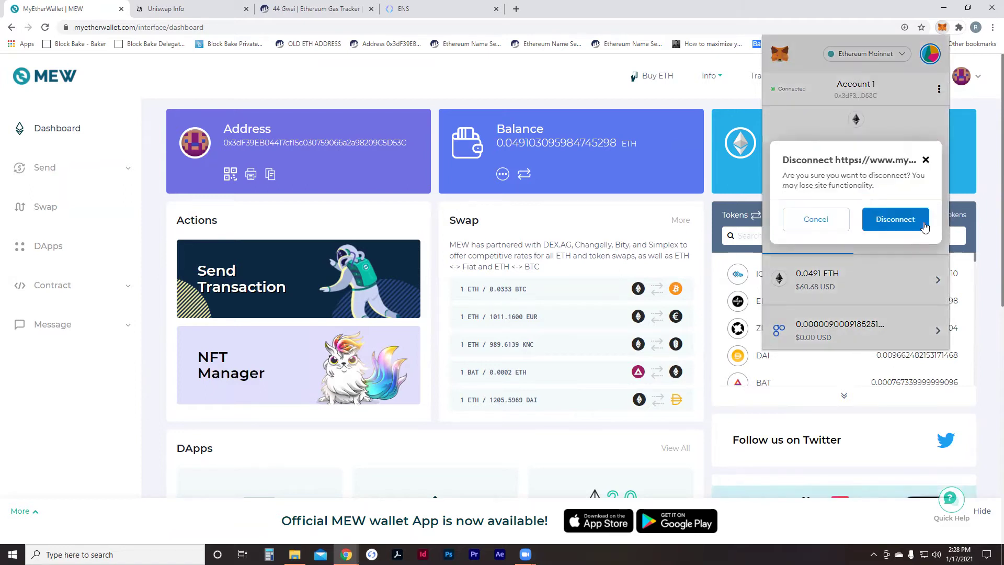
click(895, 218)
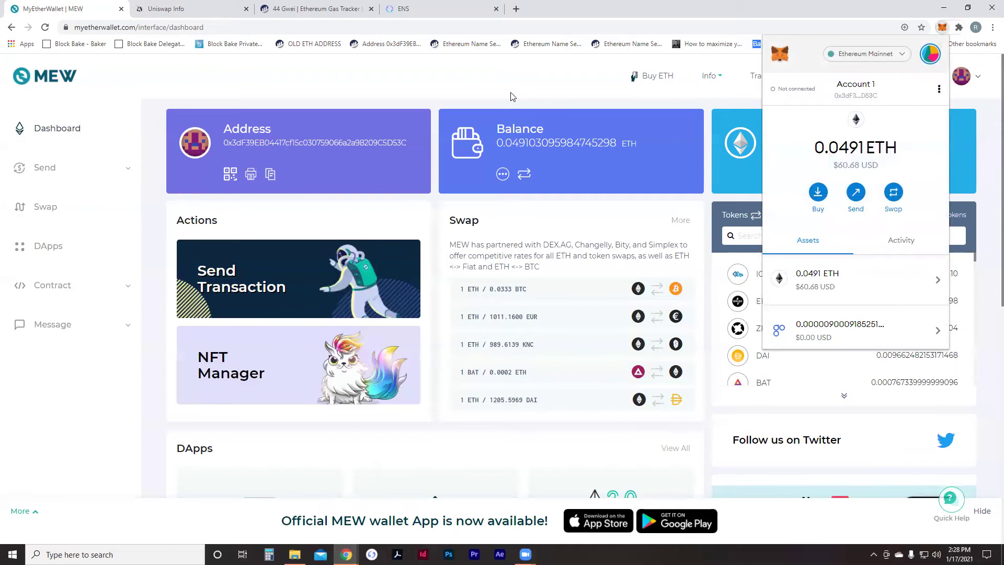
Reopen MetaMask and verify Account 1 shows no connected sites
click(112, 10)
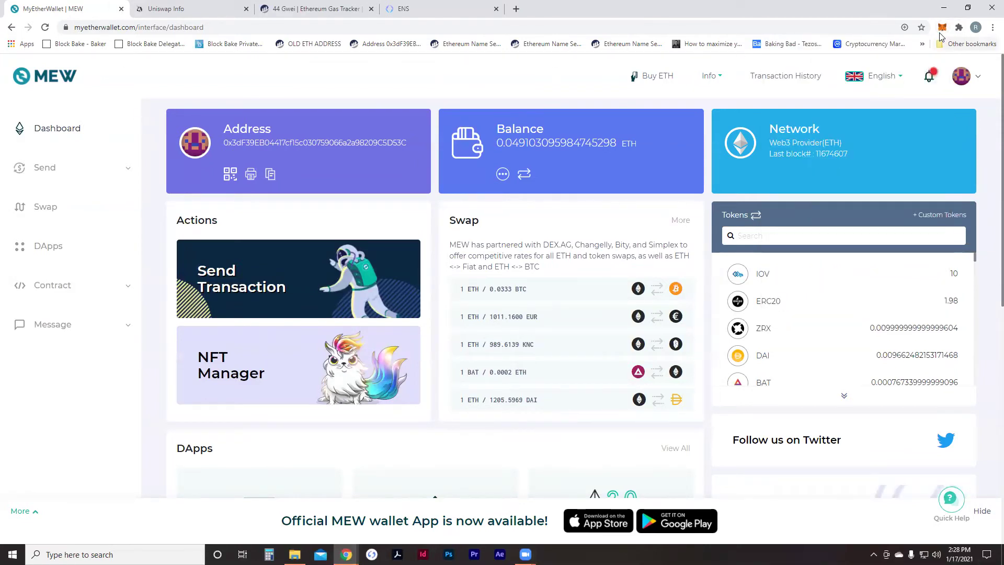
click(943, 30)
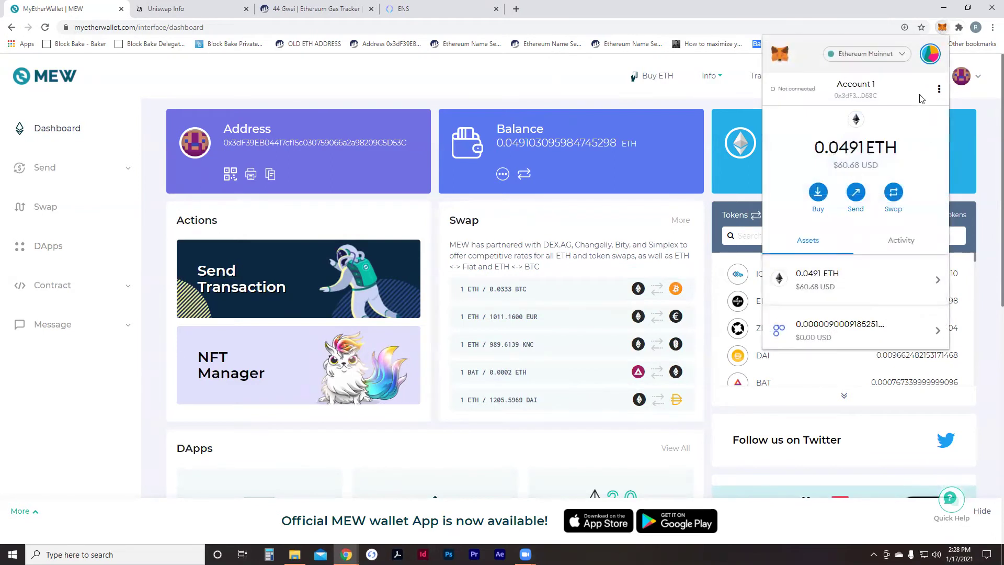
click(939, 90)
click(874, 181)
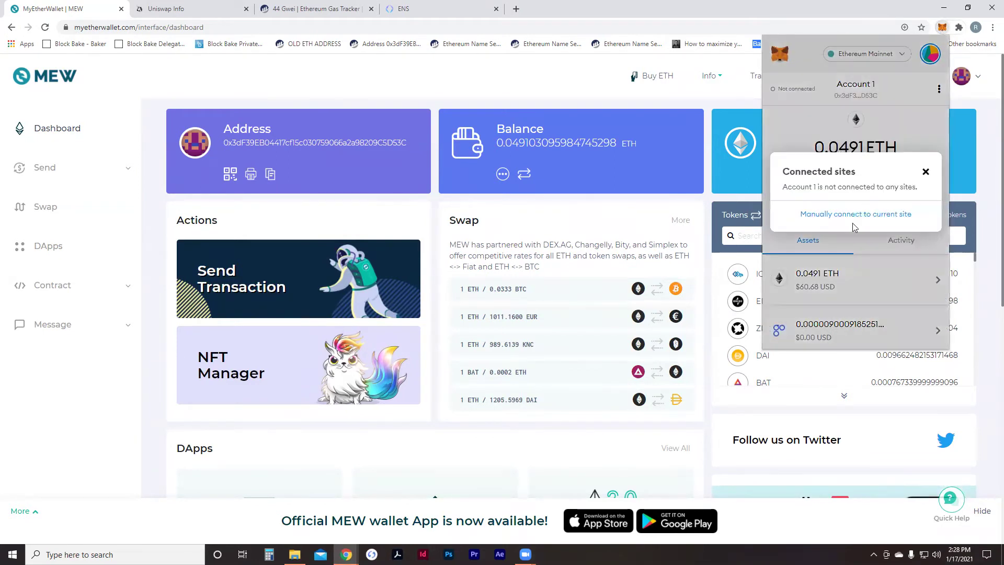
click(925, 172)
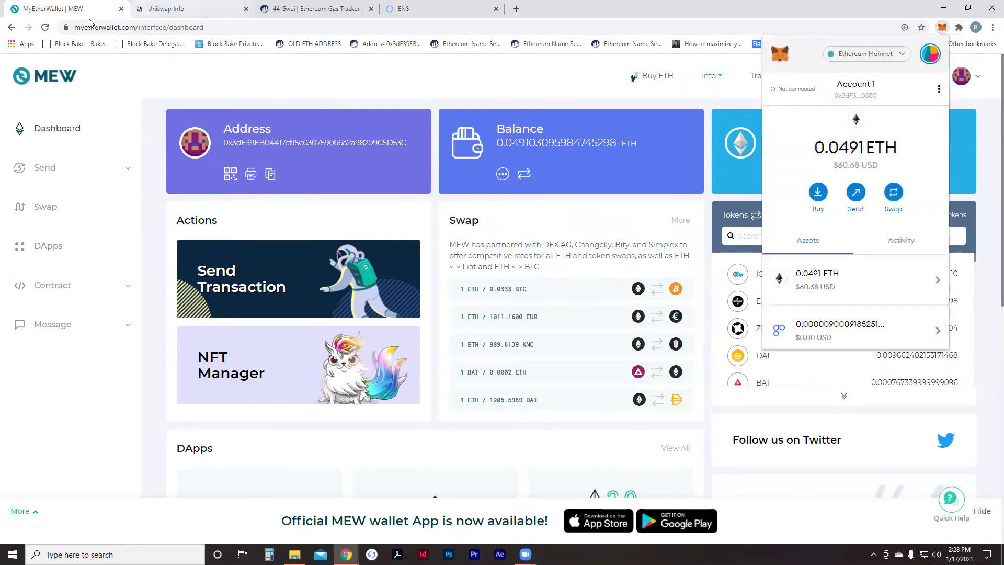
Reload MEW back to Access My Wallet, then switch to the Uniswap Protocol Analytics tab
click(45, 27)
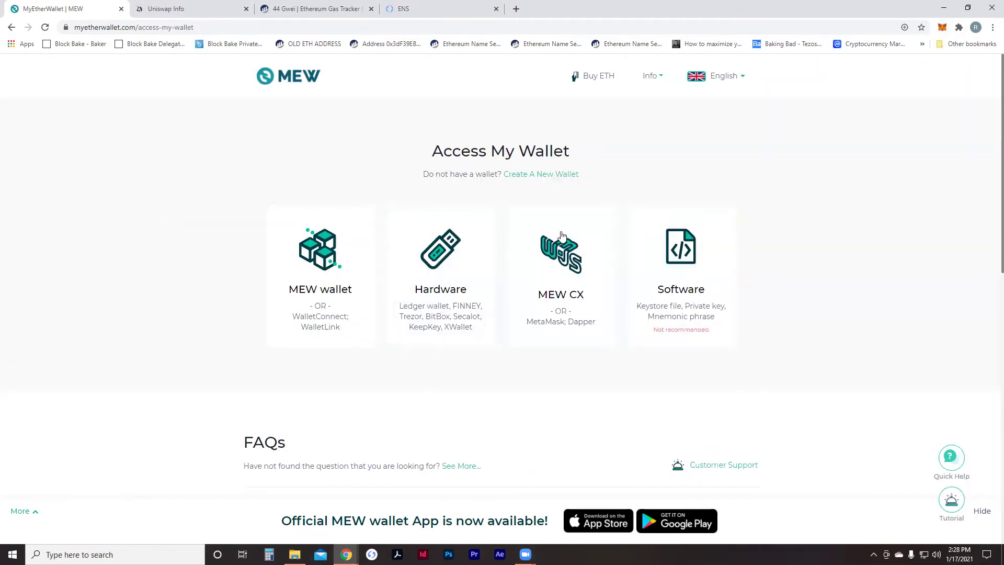
click(187, 8)
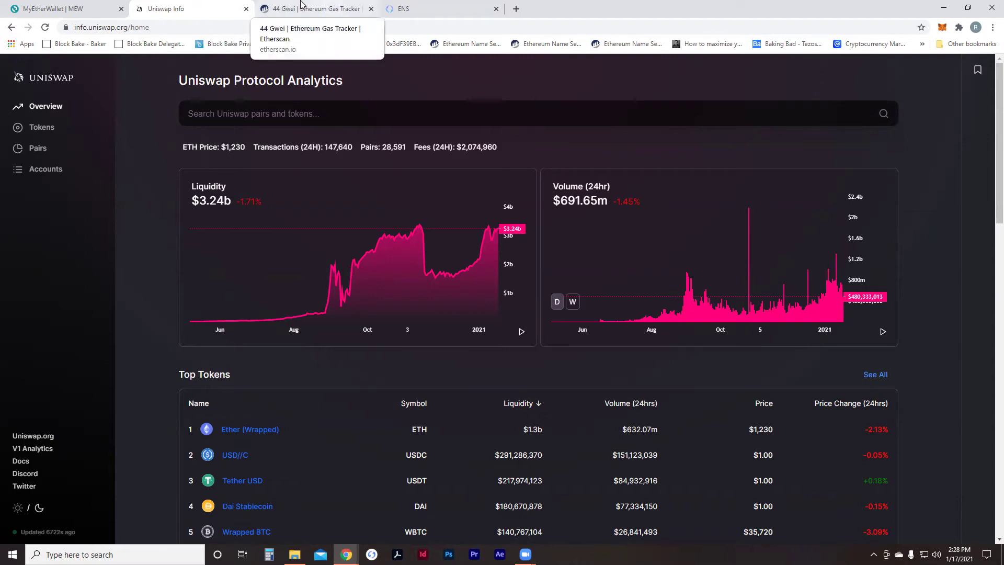
Return to Etherscan's Gas Tracker and inspect Uniswap V2: Router 2's fee in Top 50 Gas Guzzlers
click(300, 4)
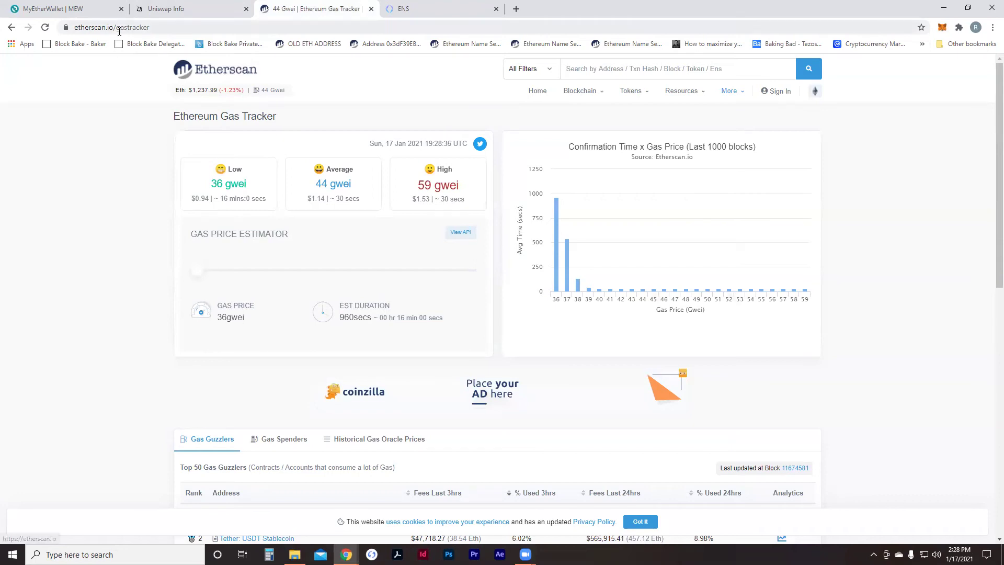
scroll(141, 322, down, 3)
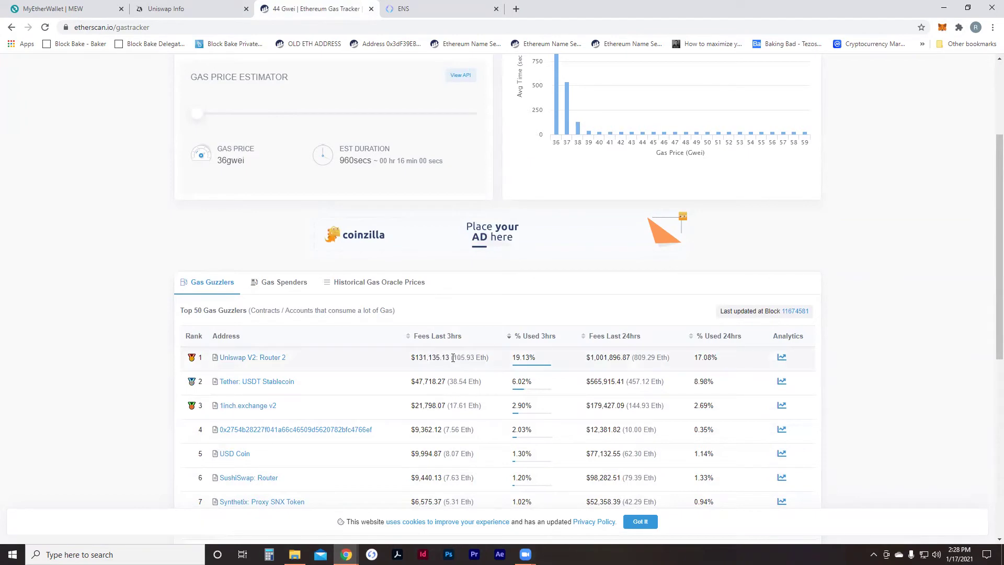
drag(455, 357, 470, 358)
click(475, 359)
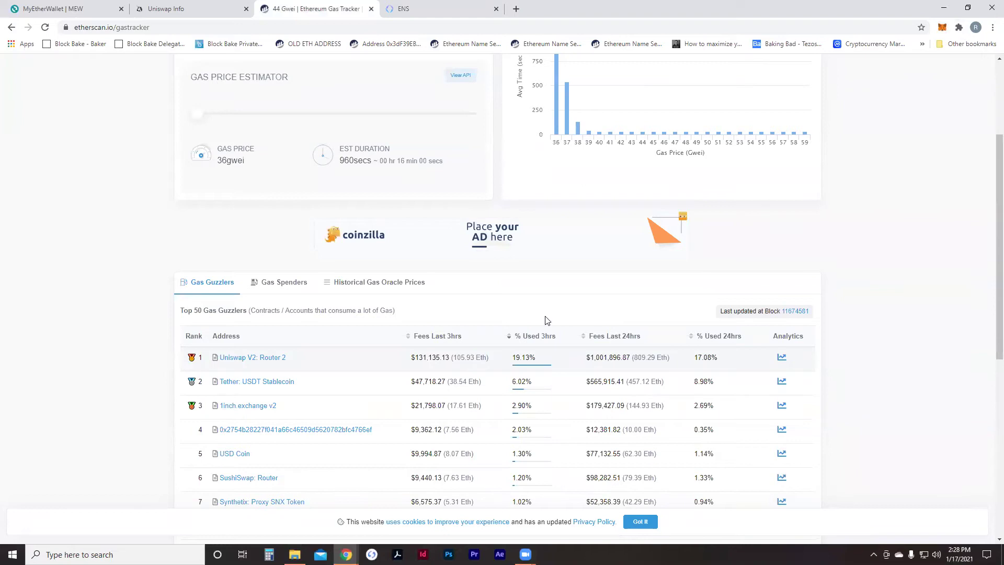
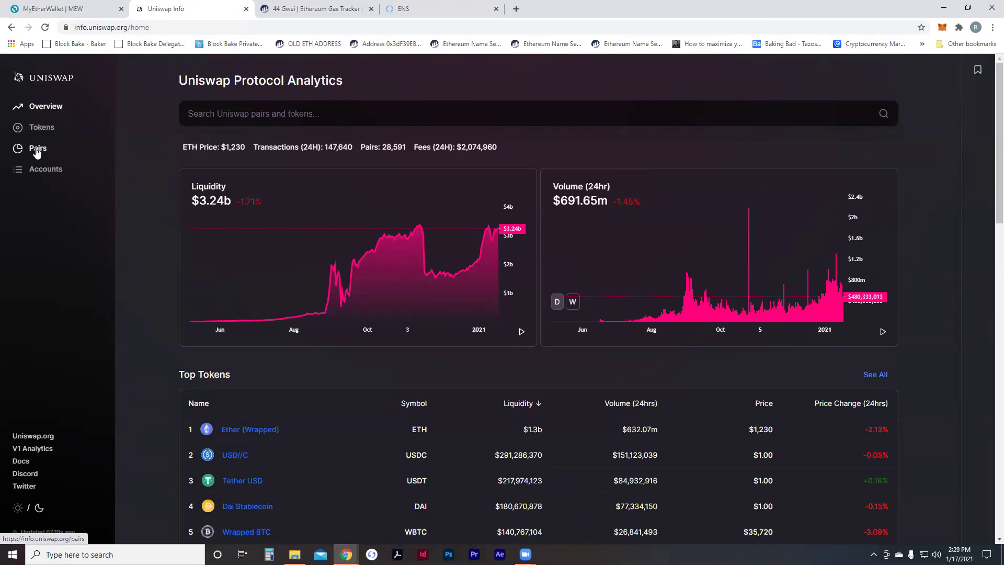
Search Uniswap Info for 'hex' and open the HEX-ETH pair page ($1,621,767 liquidity)
click(37, 151)
click(44, 110)
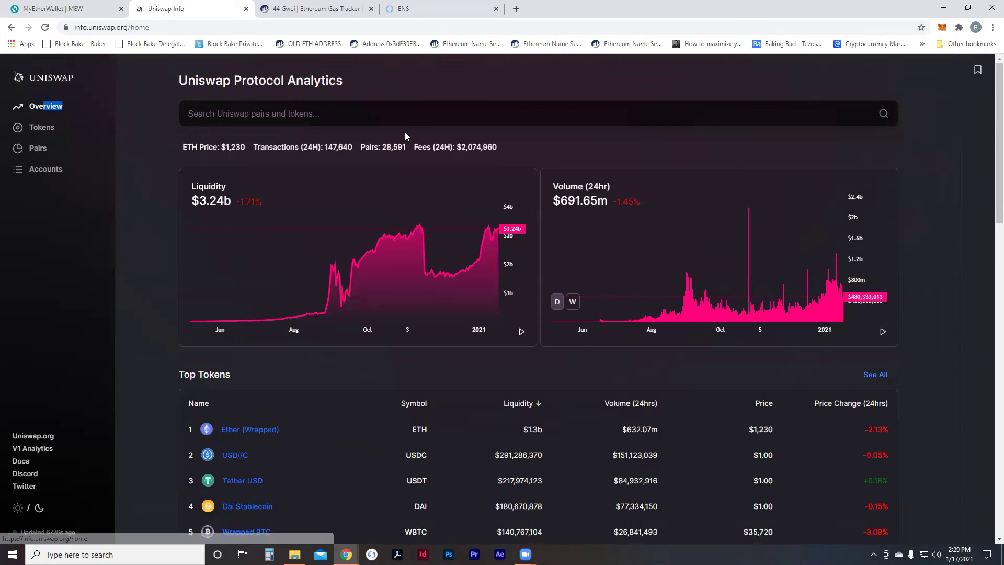
click(420, 111)
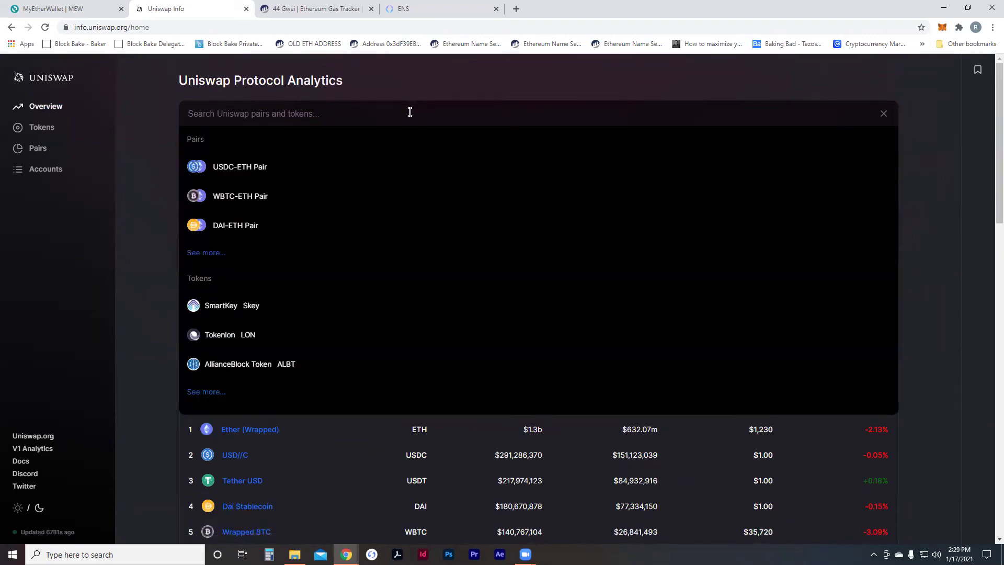
text(hex)
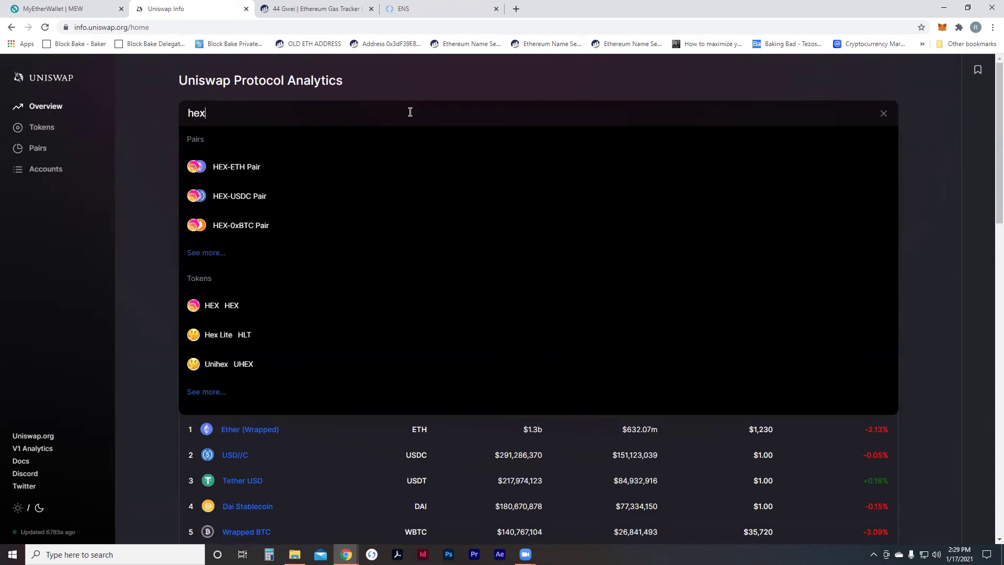
click(254, 168)
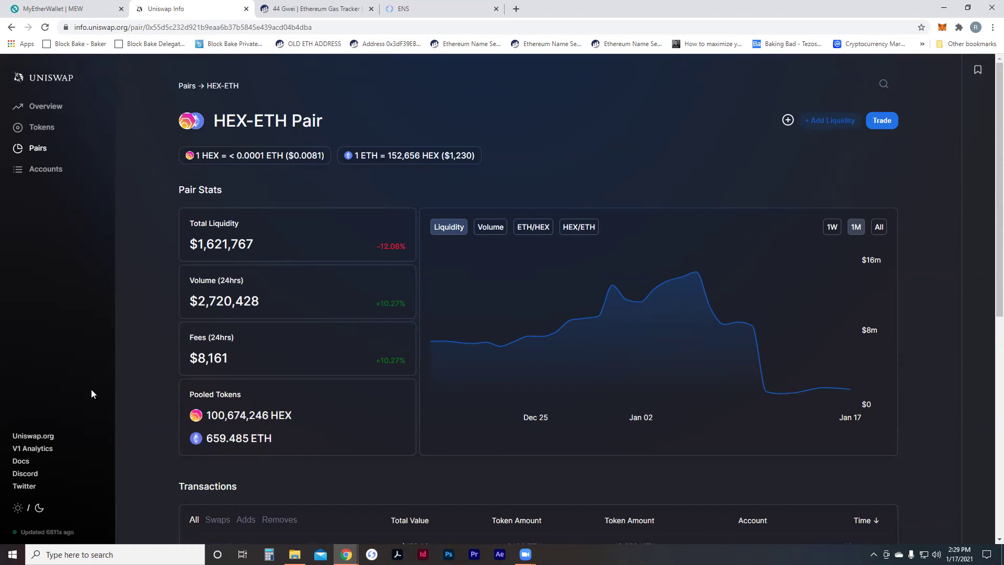
scroll(170, 360, down, 3)
scroll(159, 361, down, 2)
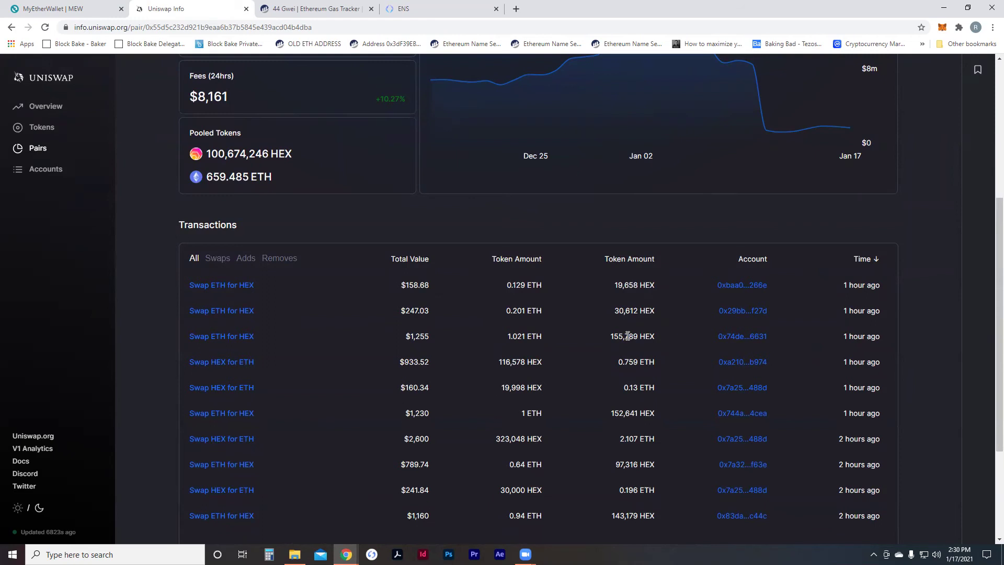
scroll(628, 336, up, 5)
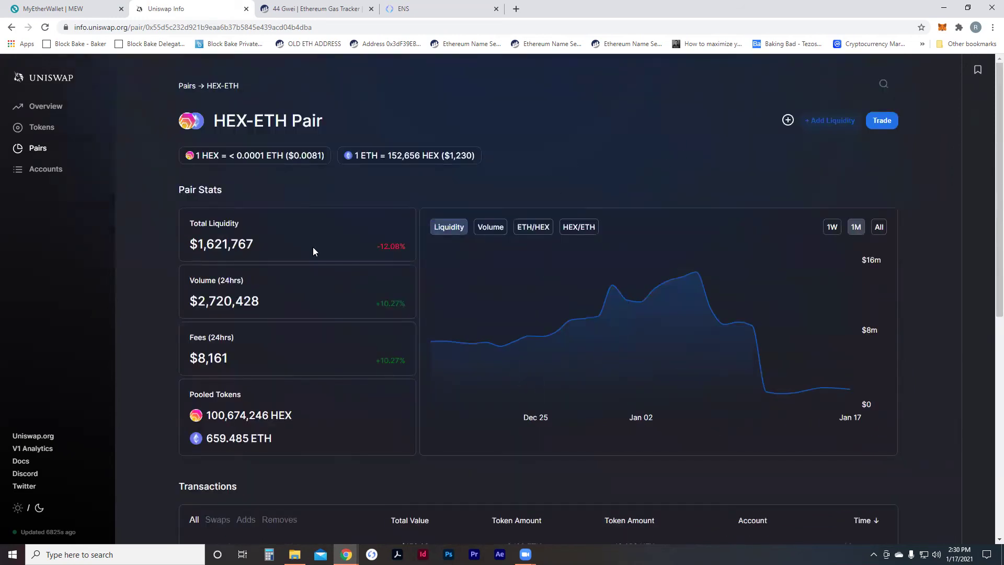
Start a HEX-ETH trade and view the imported HEX token on Etherscan
click(882, 122)
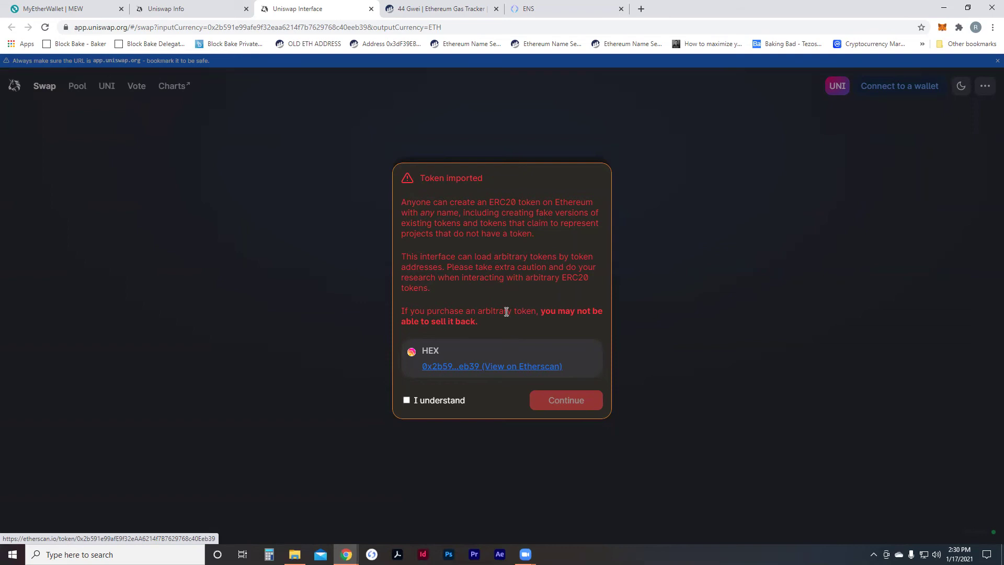
click(510, 368)
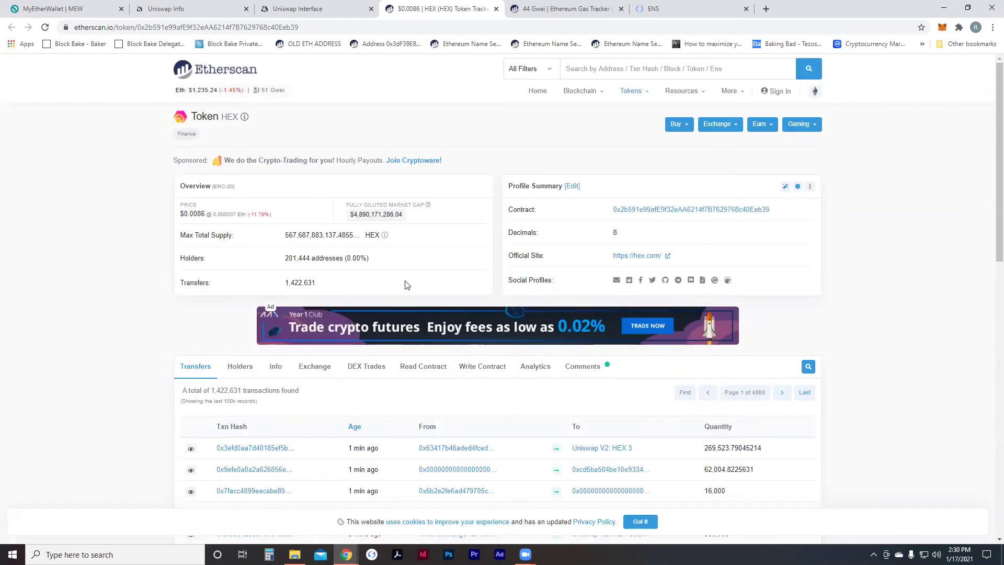
Highlight HEX's 201,444 holders and the latest transfer quantity, then return to Uniswap
drag(311, 258, 287, 258)
click(216, 290)
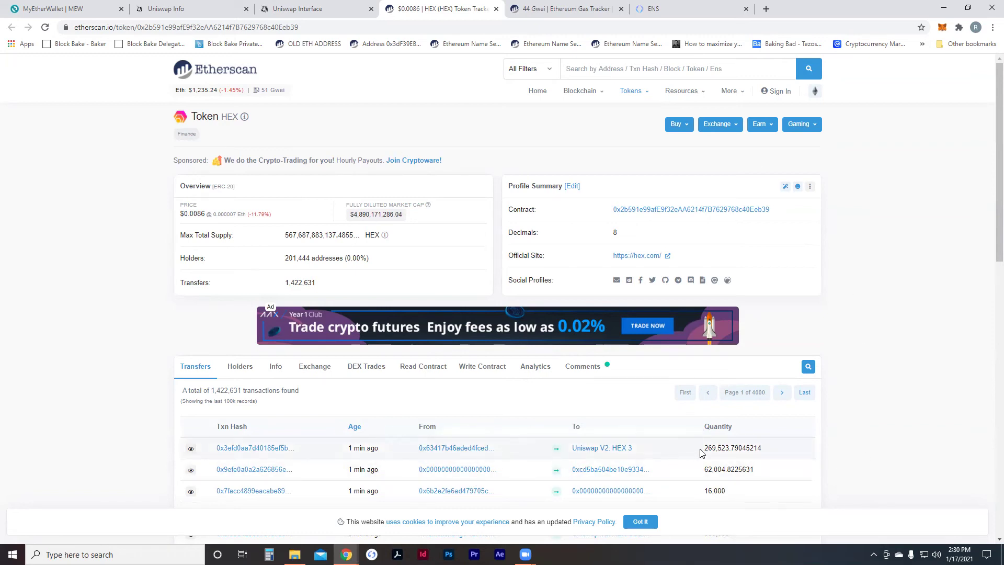
drag(704, 447, 729, 446)
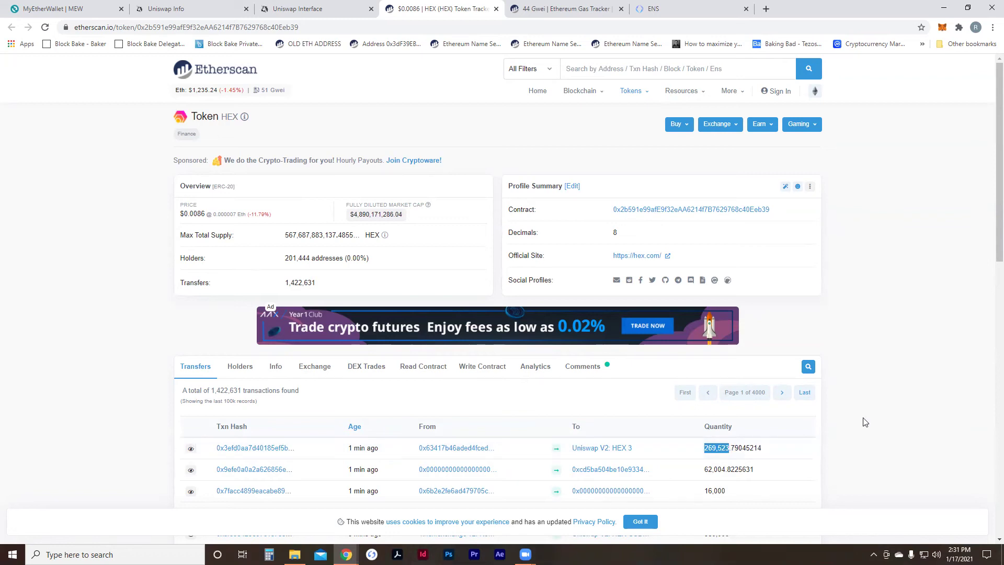
click(283, 6)
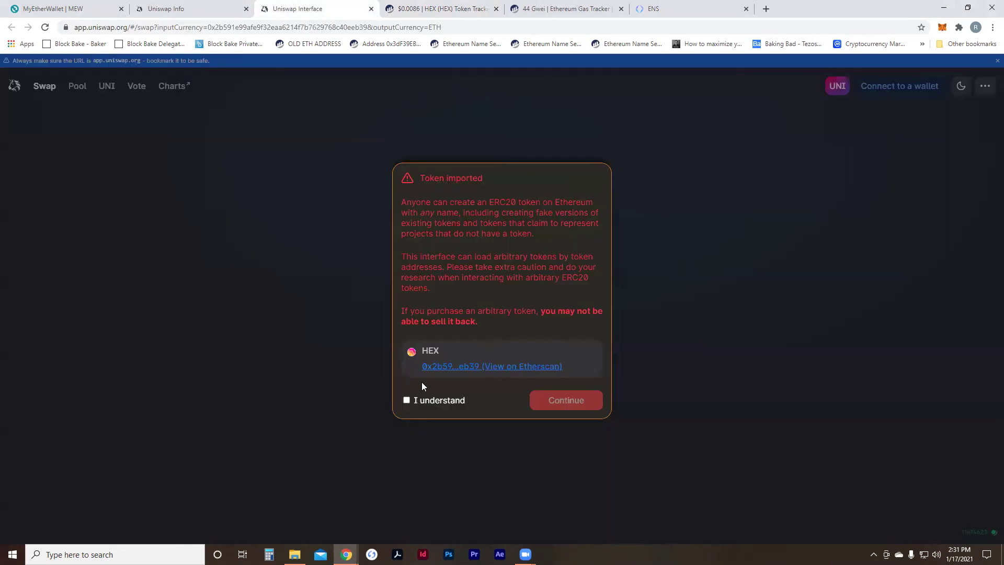
Accept the HEX imported-token warning and show the wallet connection options
click(406, 401)
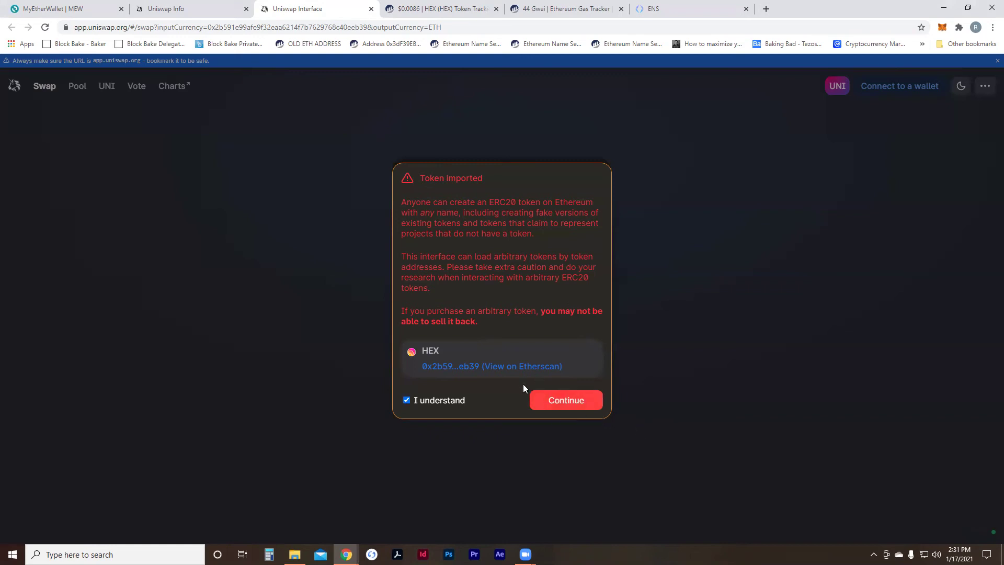
click(572, 405)
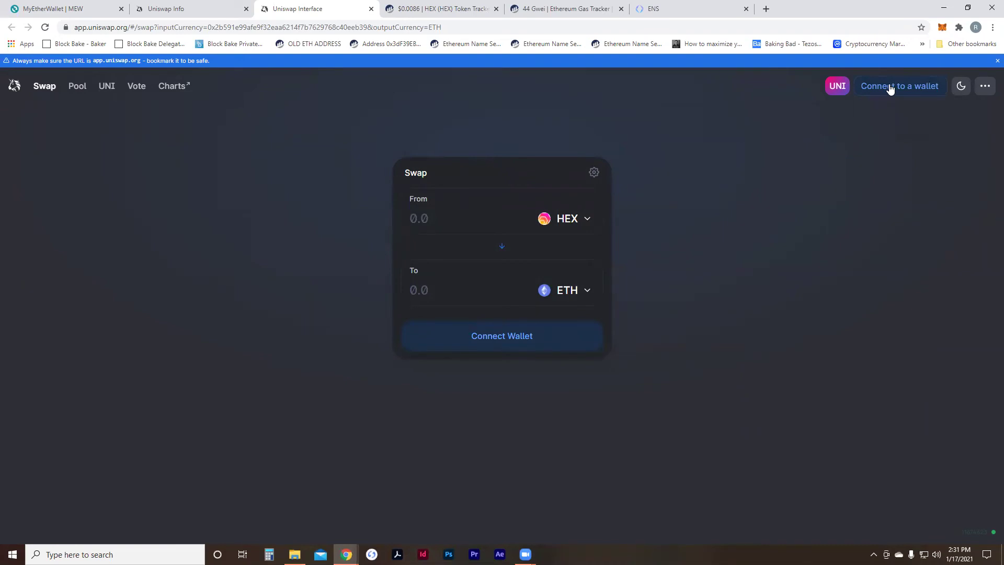
click(890, 87)
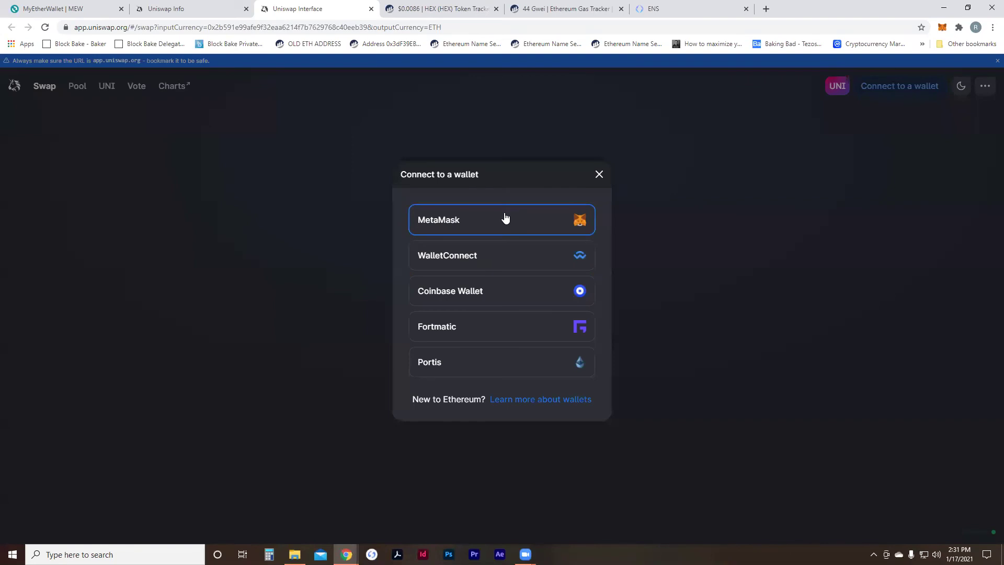
Connect MetaMask's Account 1 to Uniswap
click(506, 218)
drag(880, 9, 679, 101)
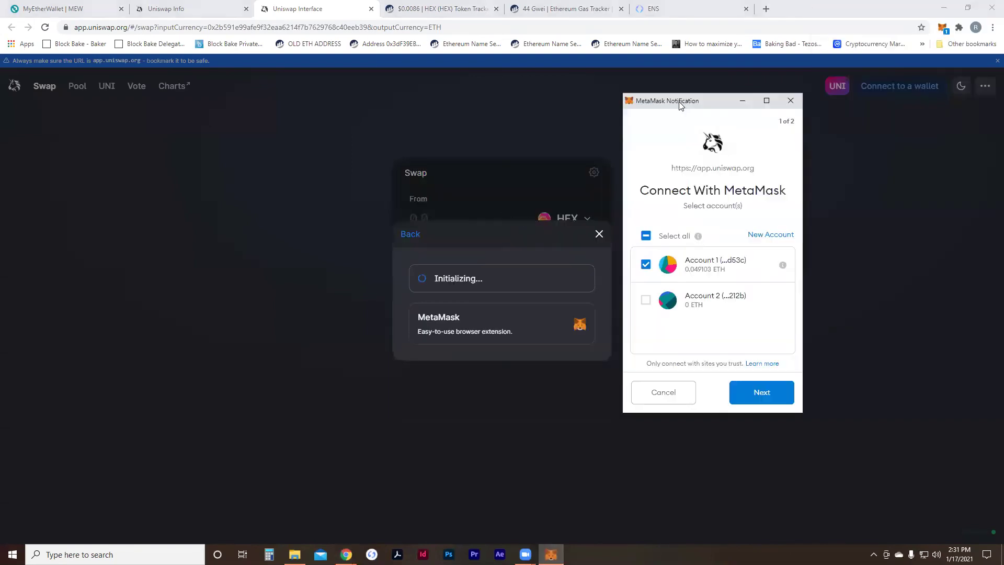
click(763, 396)
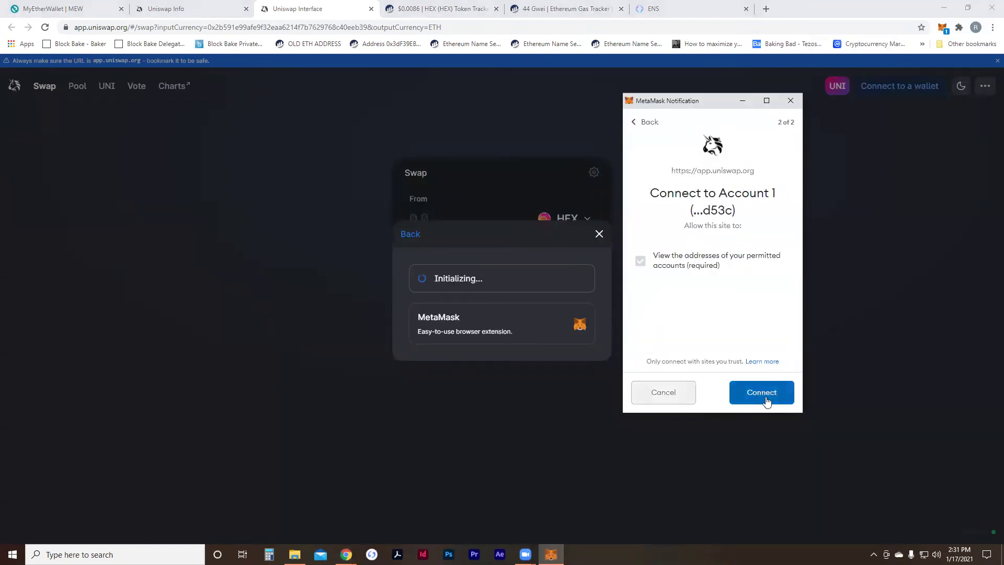
click(764, 393)
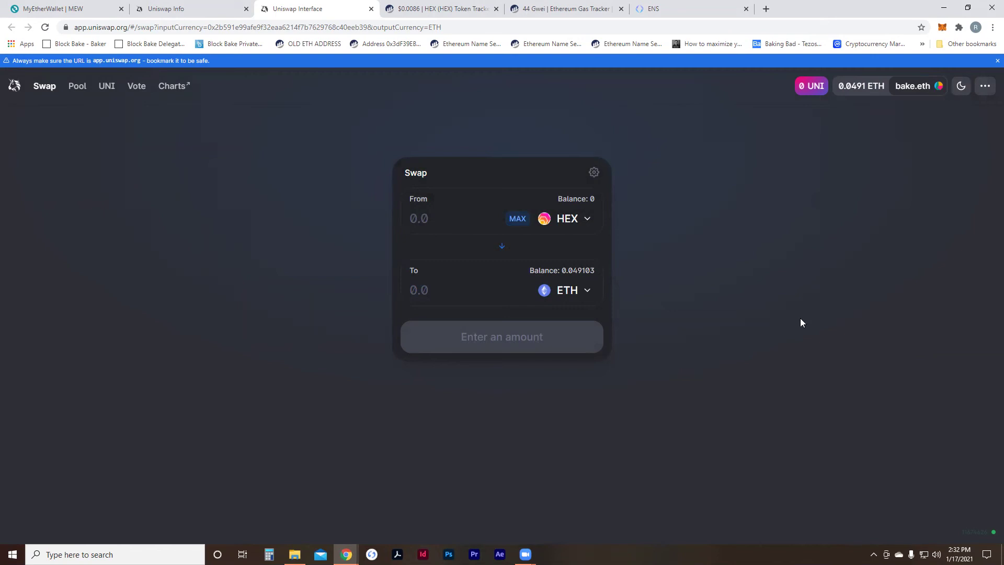
Set the swap to sell max ETH (0.0391) for 5796.54 HEX and check Etherscan gas prices
click(502, 246)
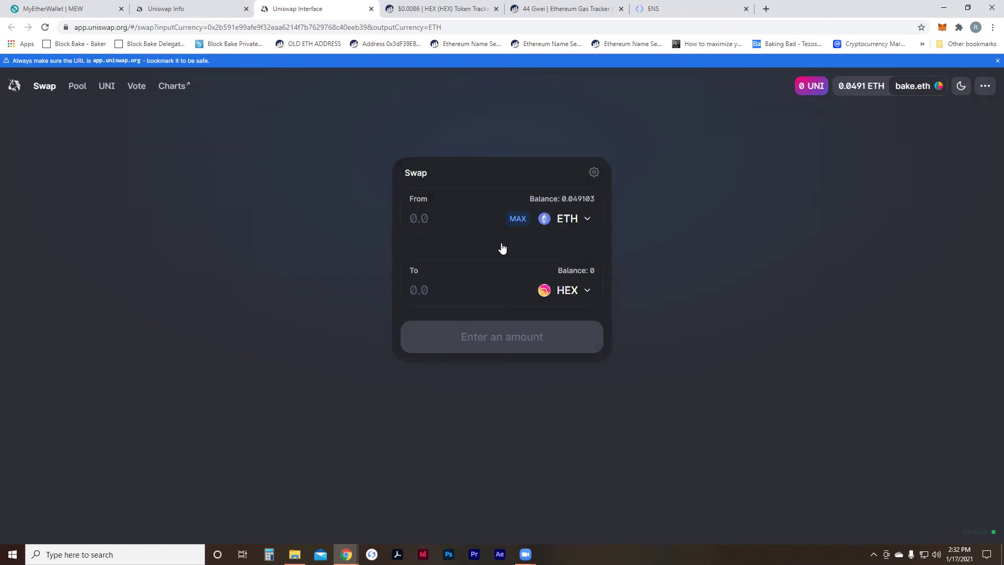
click(522, 216)
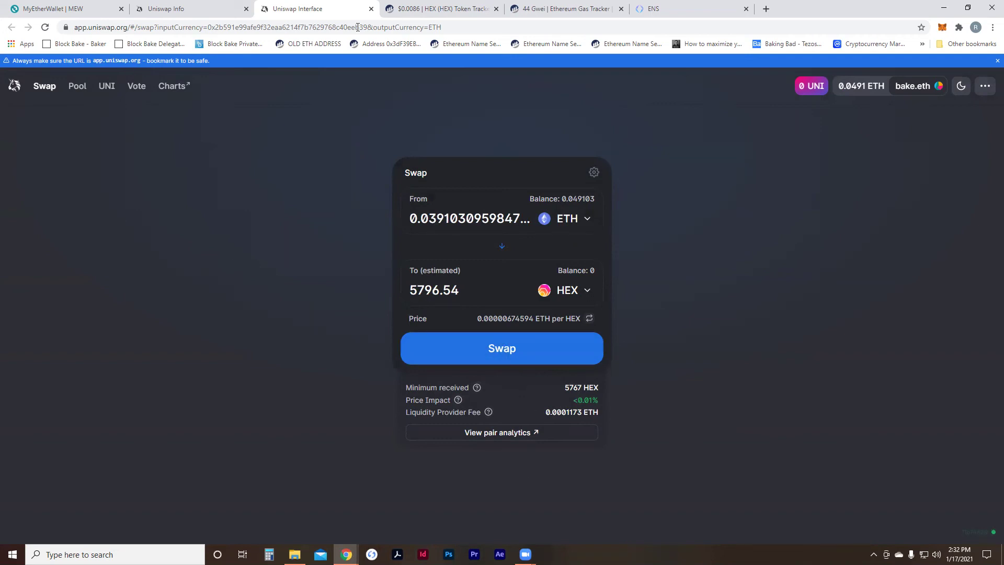
click(439, 9)
click(271, 93)
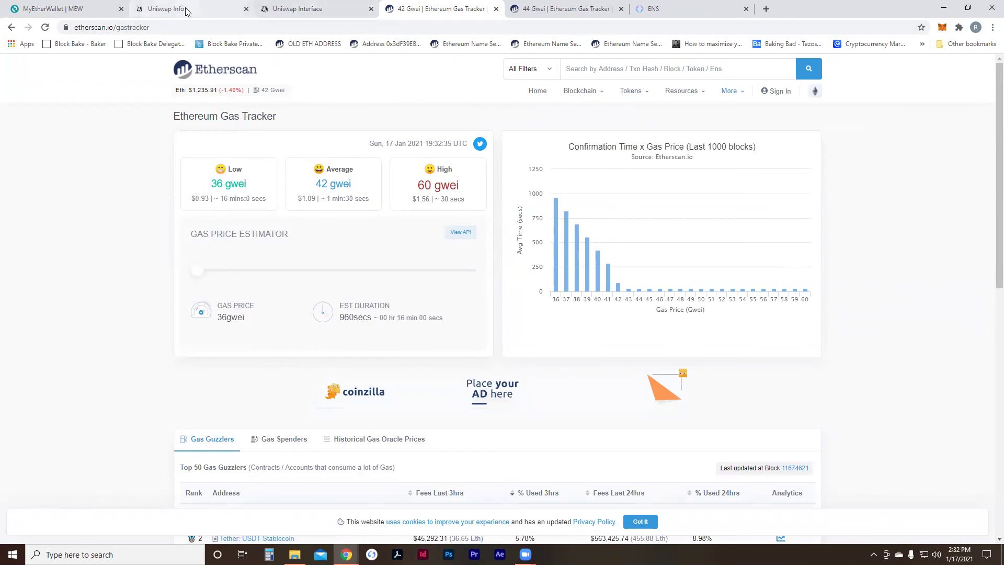
Return to the Uniswap swap showing 5767 HEX minimum received and 0.0001173 ETH fee
click(240, 9)
key(ctrl+Tab)
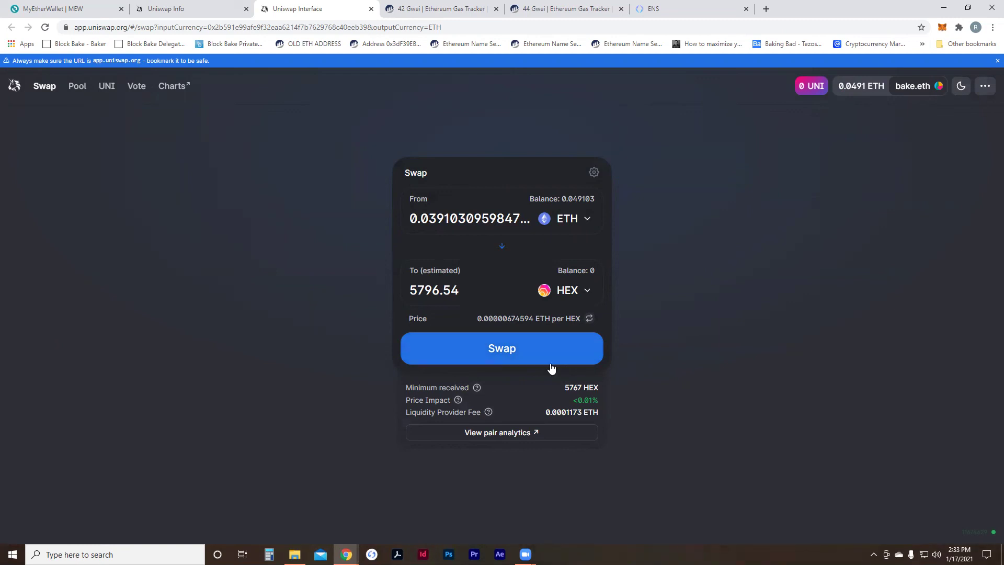
Submit the 0.039103 ETH-for-HEX swap to MetaMask and inspect its gas fee
click(518, 350)
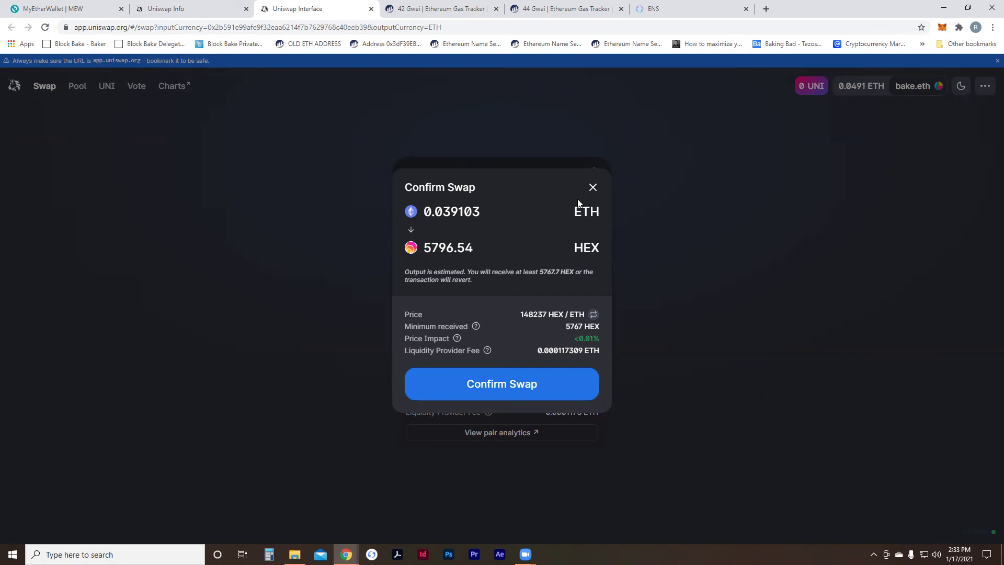
click(522, 385)
drag(897, 5, 685, 124)
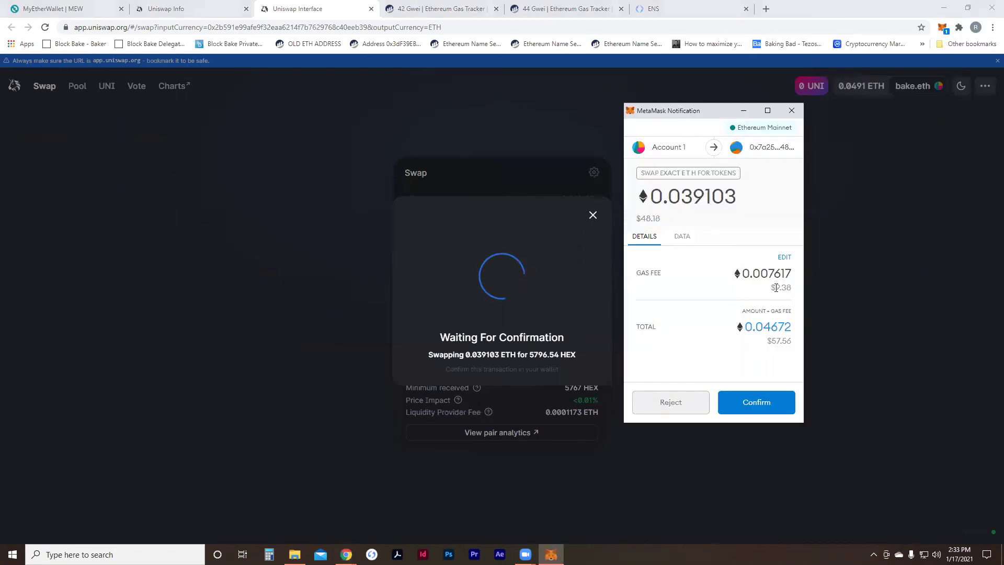
mouse_move(776, 287)
mouse_down()
mouse_move(792, 288)
mouse_move(770, 288)
mouse_up()
drag(707, 108, 673, 106)
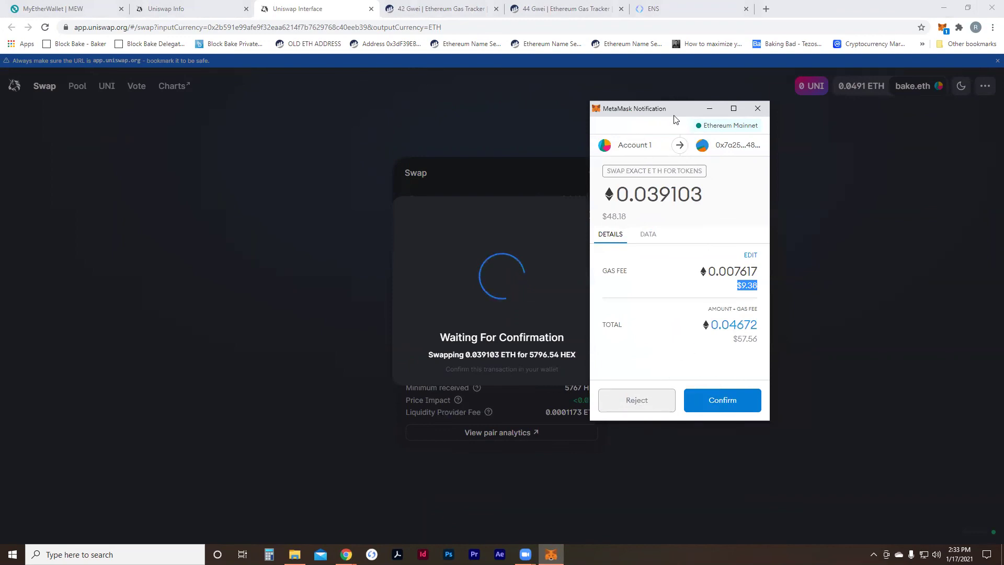
drag(685, 110, 715, 108)
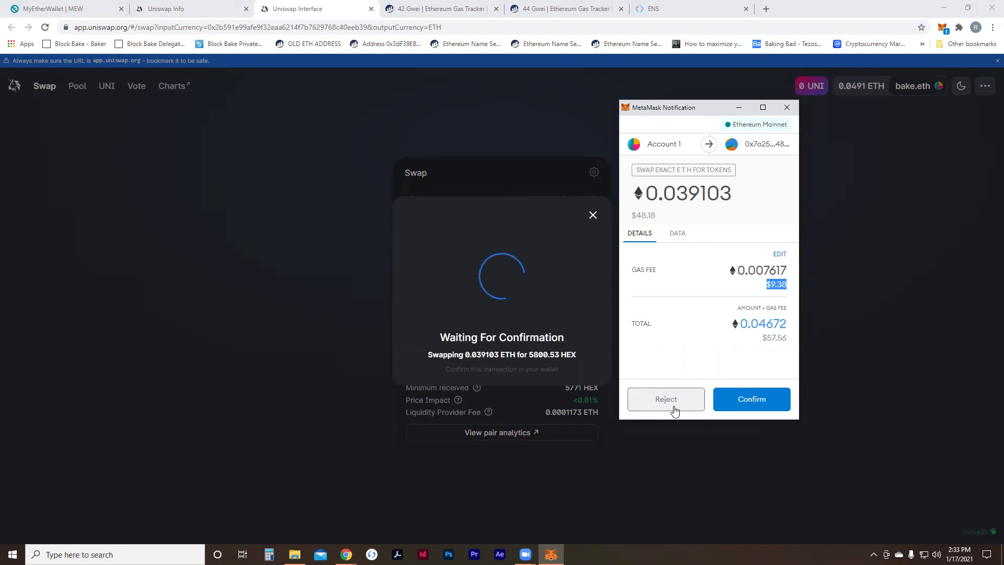
Reject the swap in MetaMask, dismiss the error, and close the swap tab
click(675, 410)
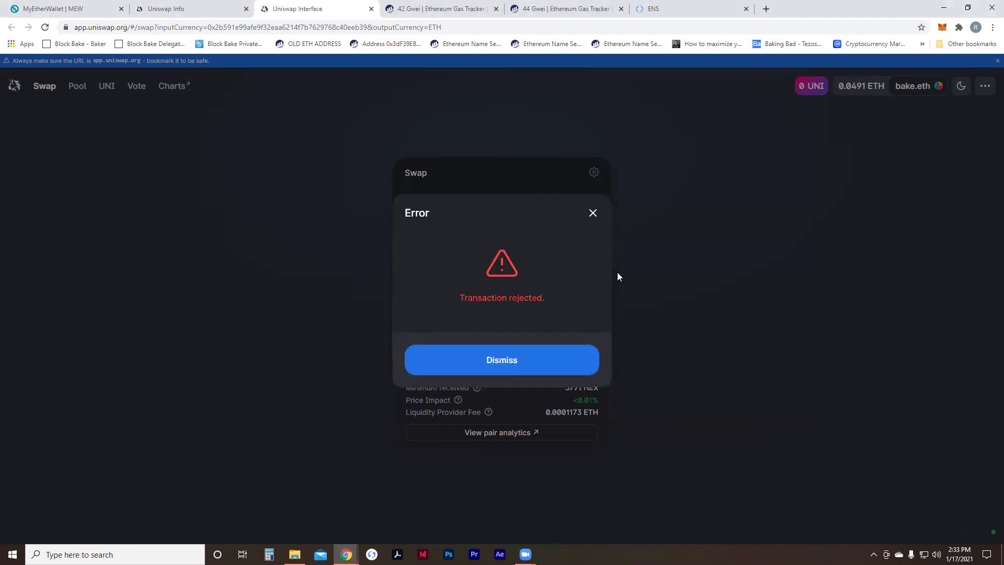
click(596, 212)
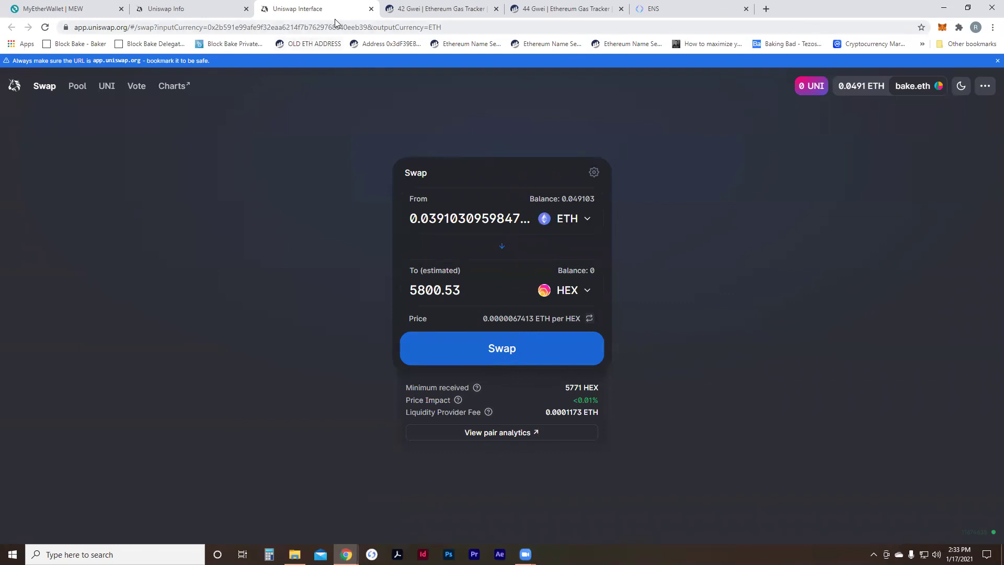
click(371, 9)
Browse Uniswap Info's wallet analytics and Top Pairs list, paging to the second page
click(185, 9)
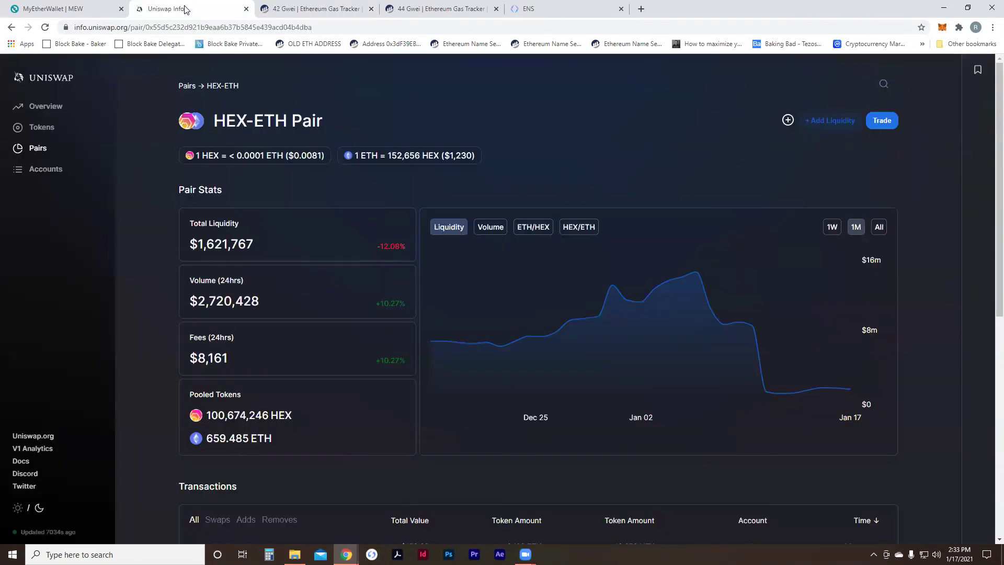
click(46, 169)
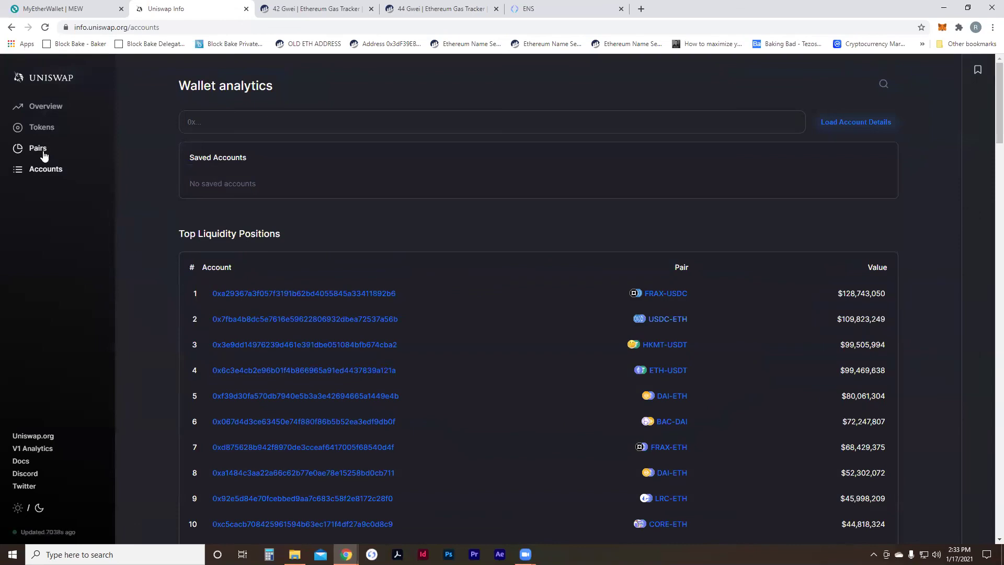
click(39, 149)
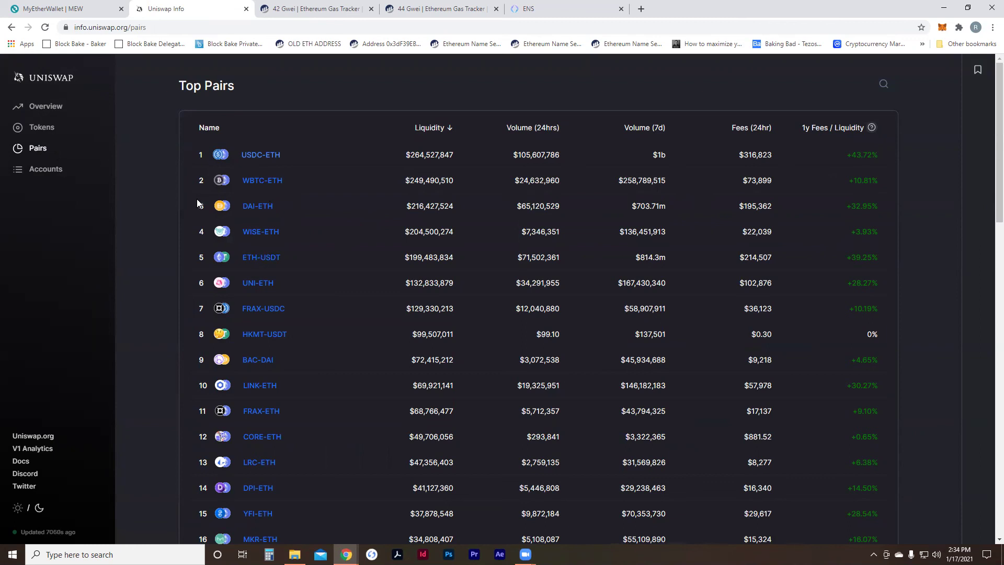
scroll(168, 226, down, 1)
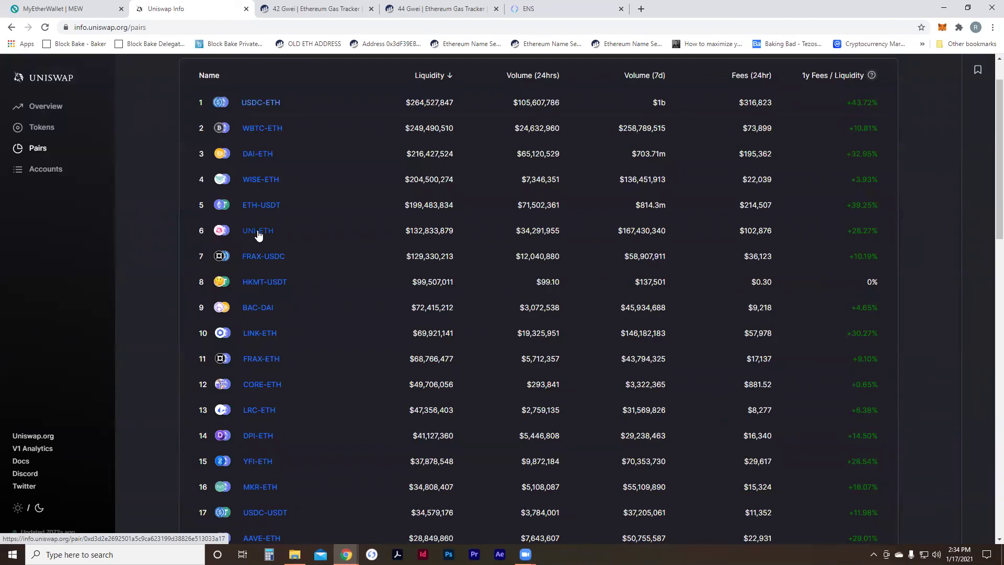
scroll(258, 225, down, 2)
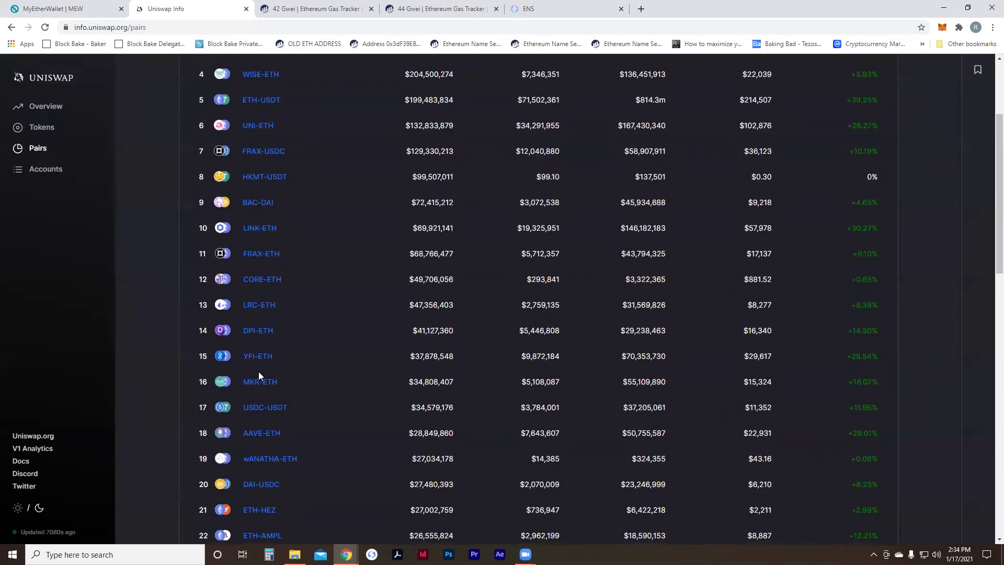
scroll(280, 368, down, 1)
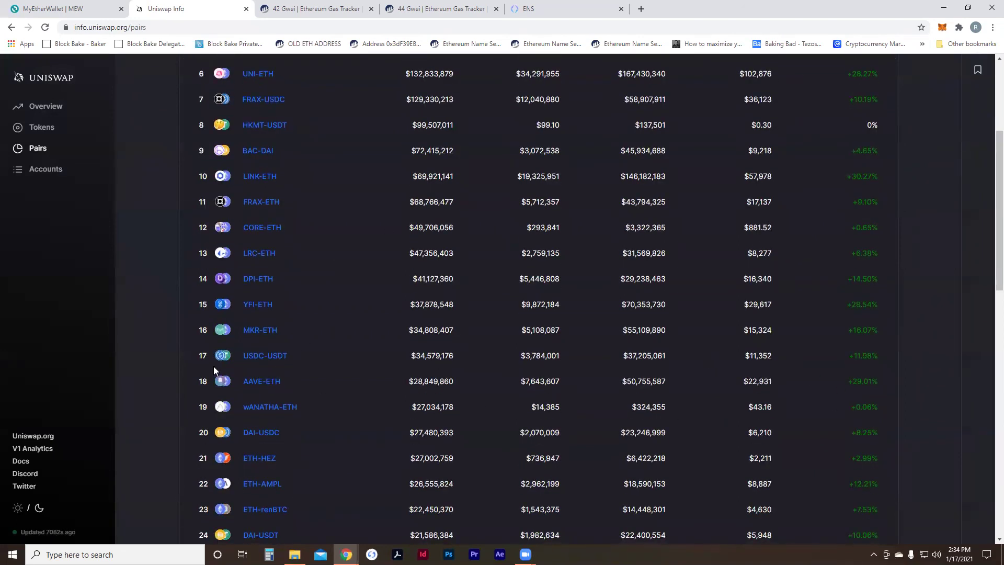
scroll(230, 371, down, 1)
scroll(236, 379, down, 8)
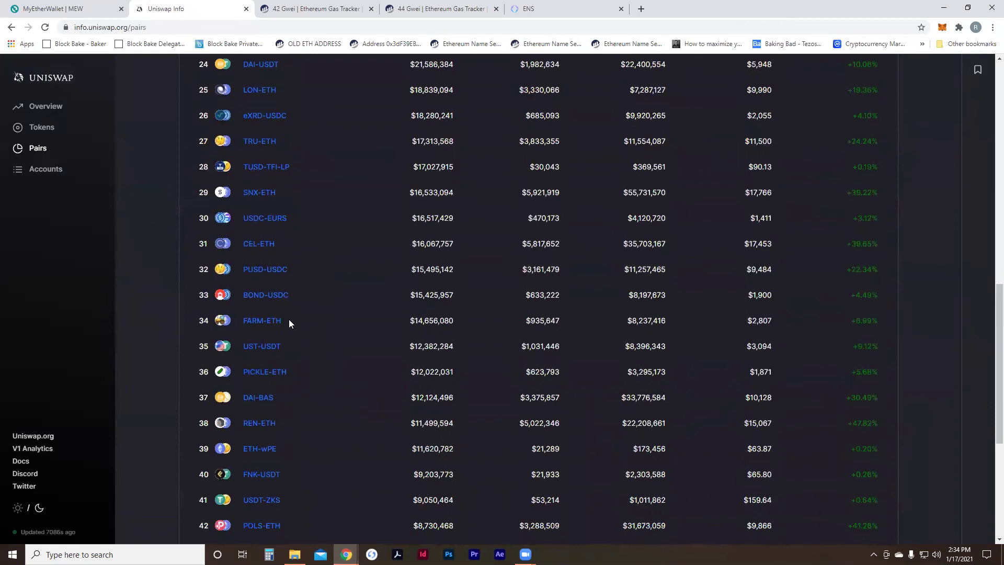
scroll(372, 347, down, 5)
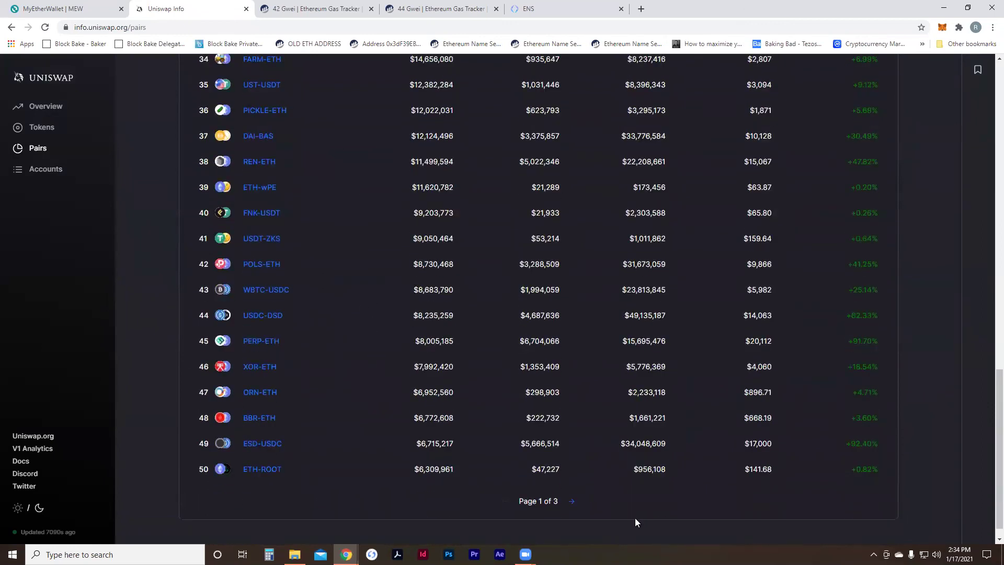
click(571, 502)
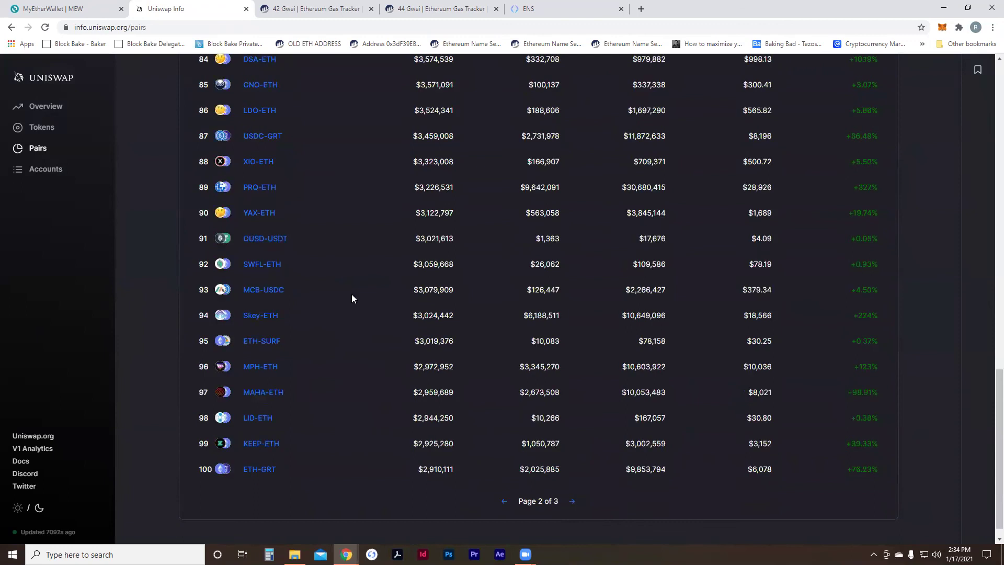
scroll(334, 289, up, 15)
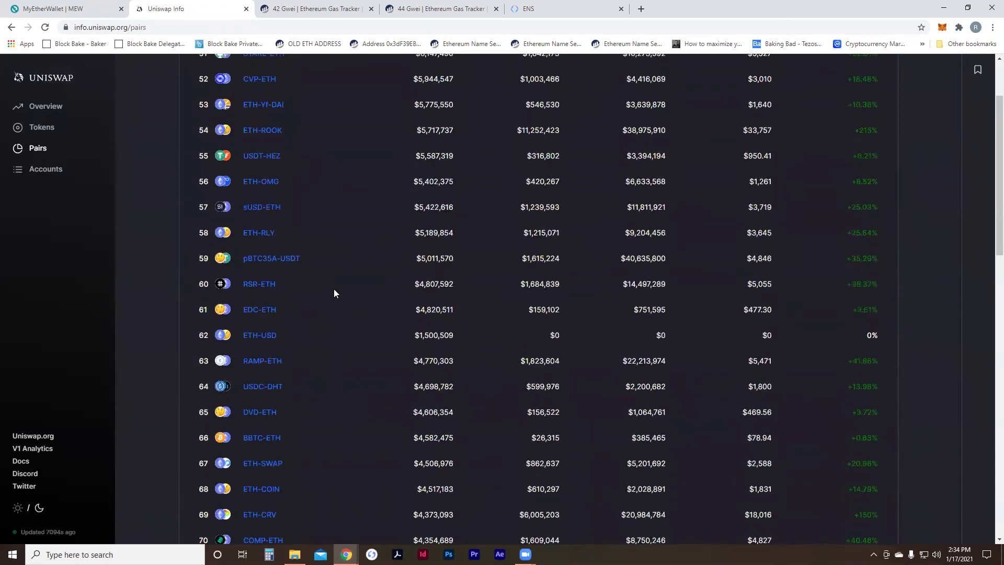
scroll(335, 294, up, 2)
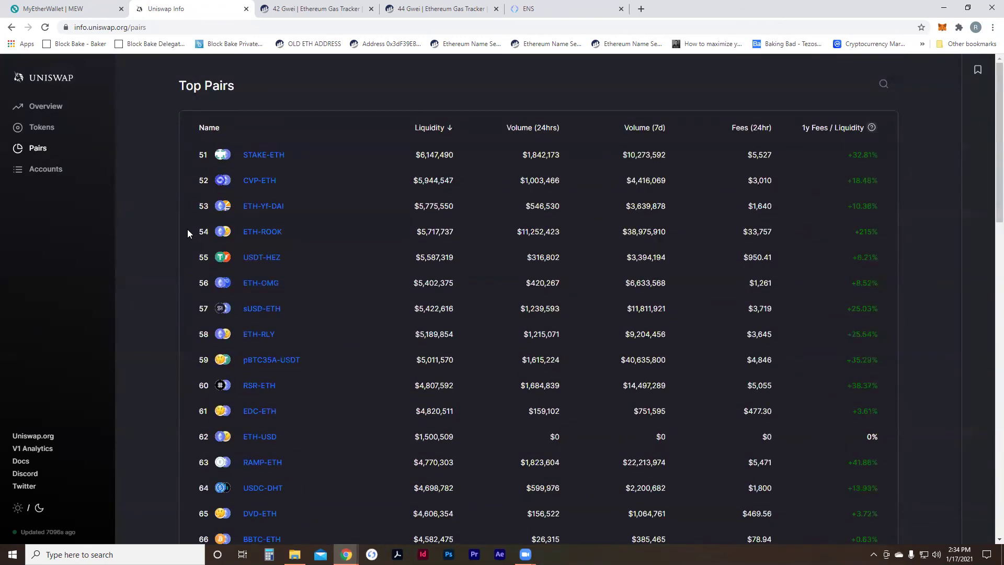
Move through the gas tracker and ENS tabs to MyEtherWallet's Access My Wallet page
click(408, 9)
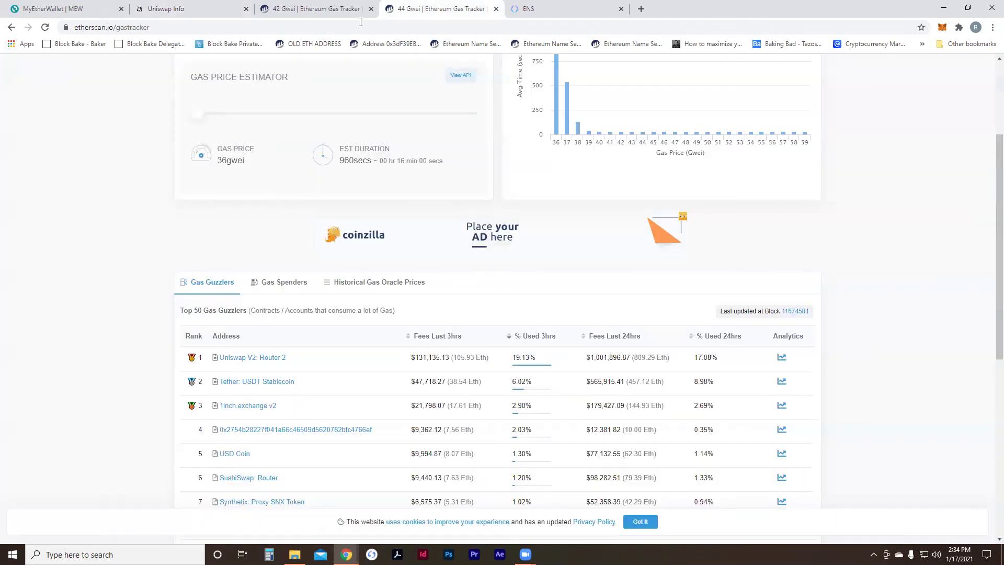
click(593, 19)
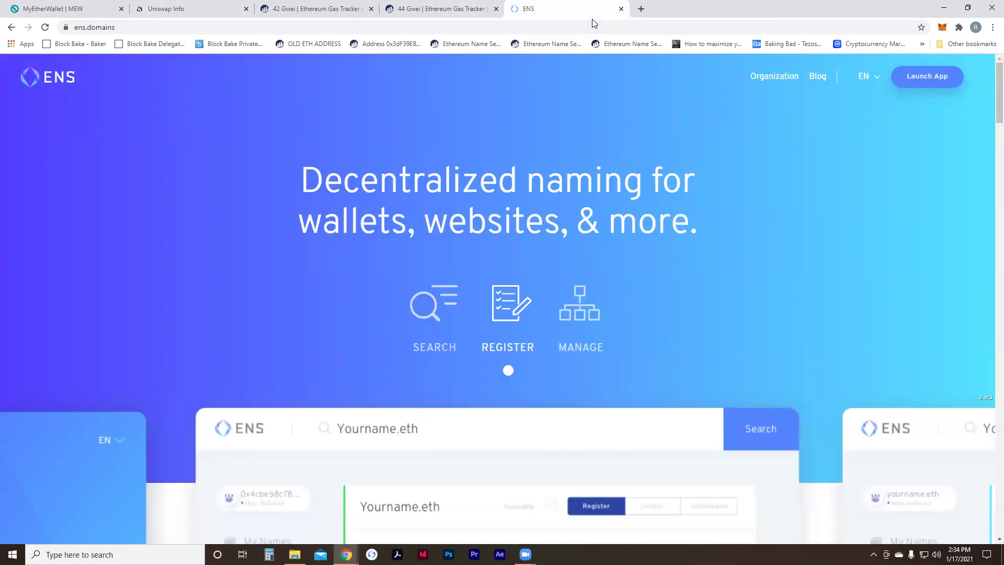
click(58, 9)
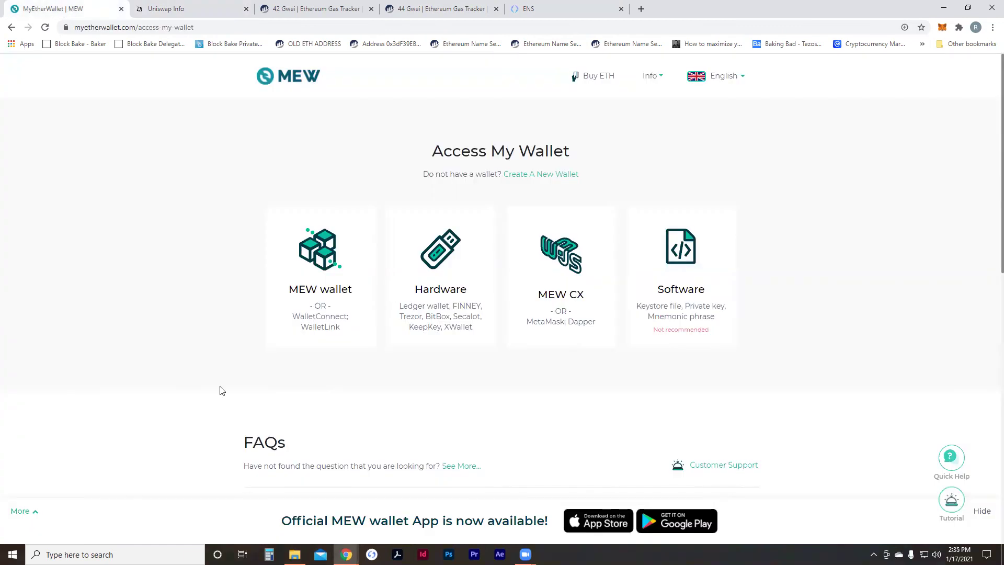